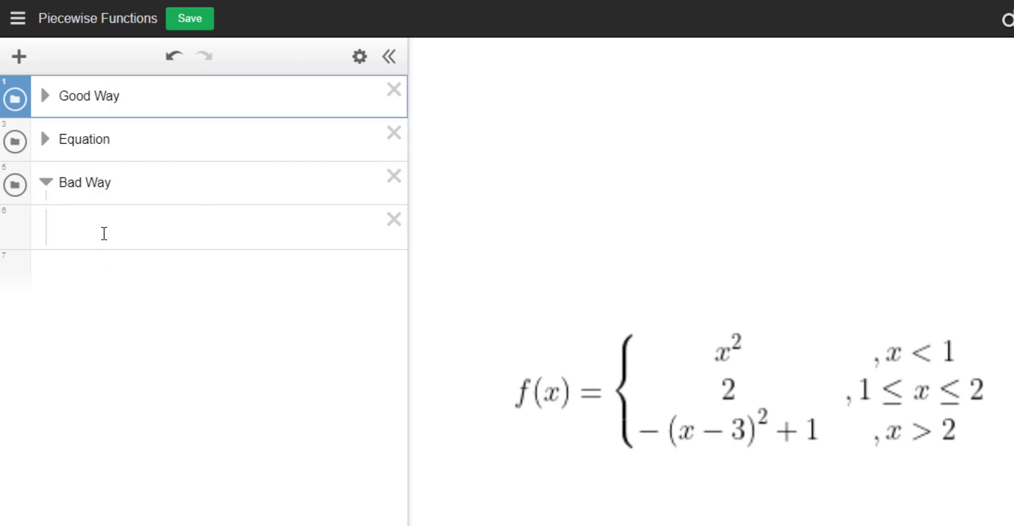
- In the Bad Way folder, enter y1 = x^2 {x < 1} so the parabola stops at x = 1
left_click(111, 230)
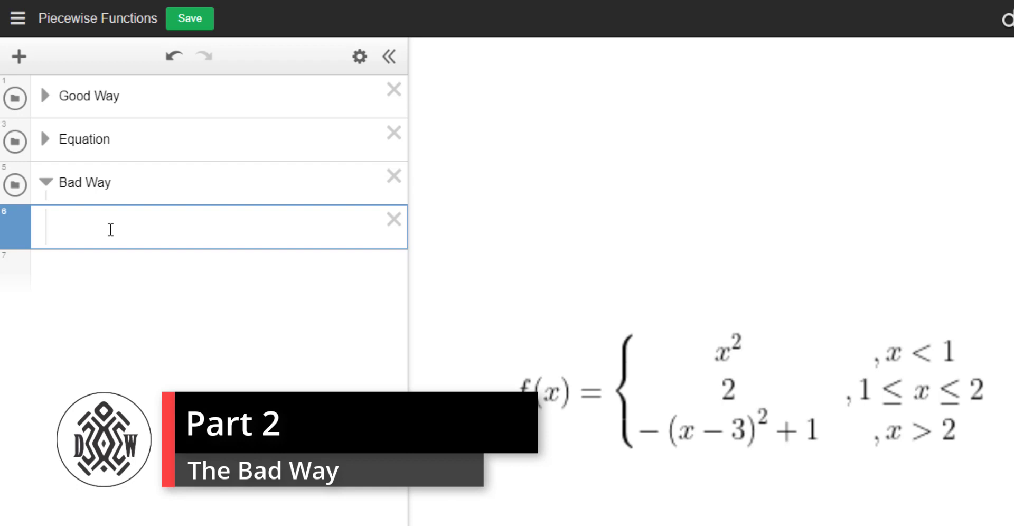
type("y1")
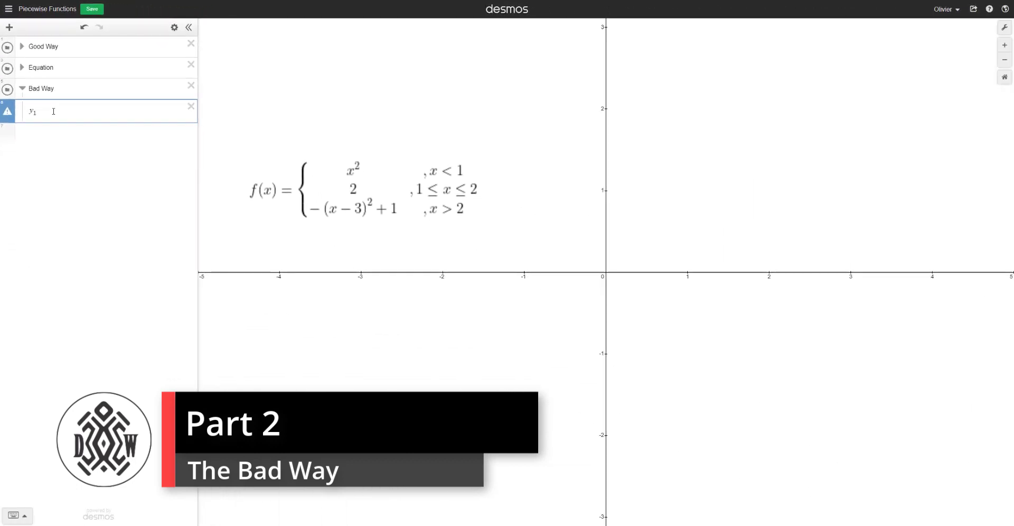
type("=")
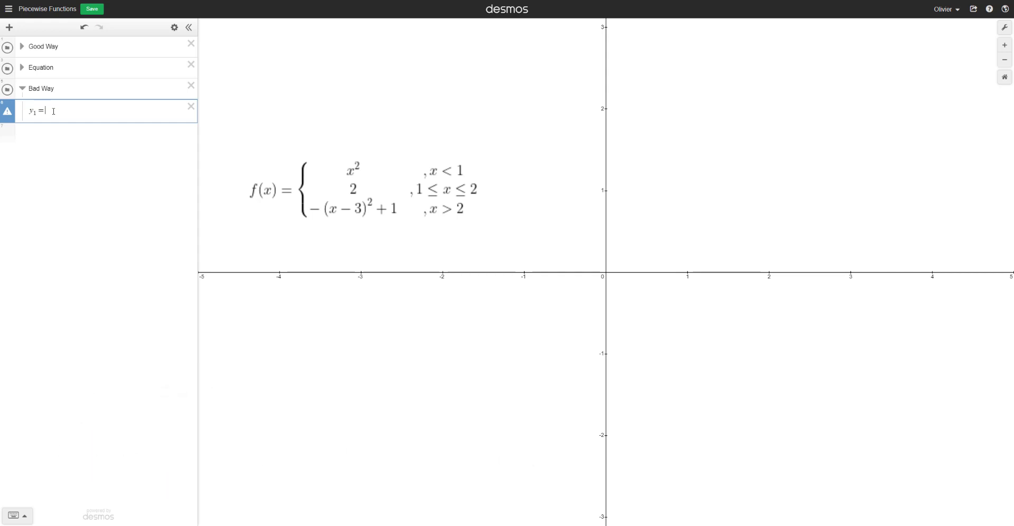
type("x^2")
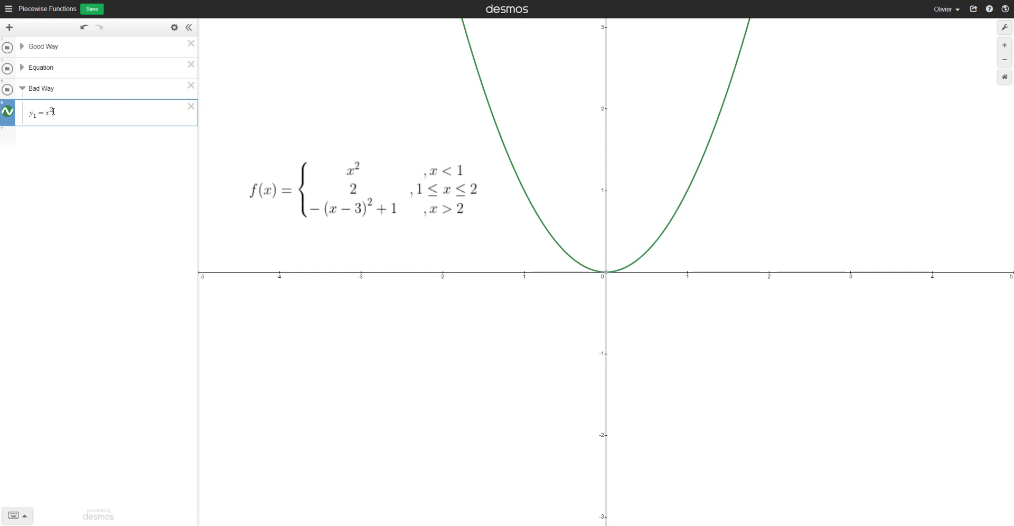
type("{x < 1")
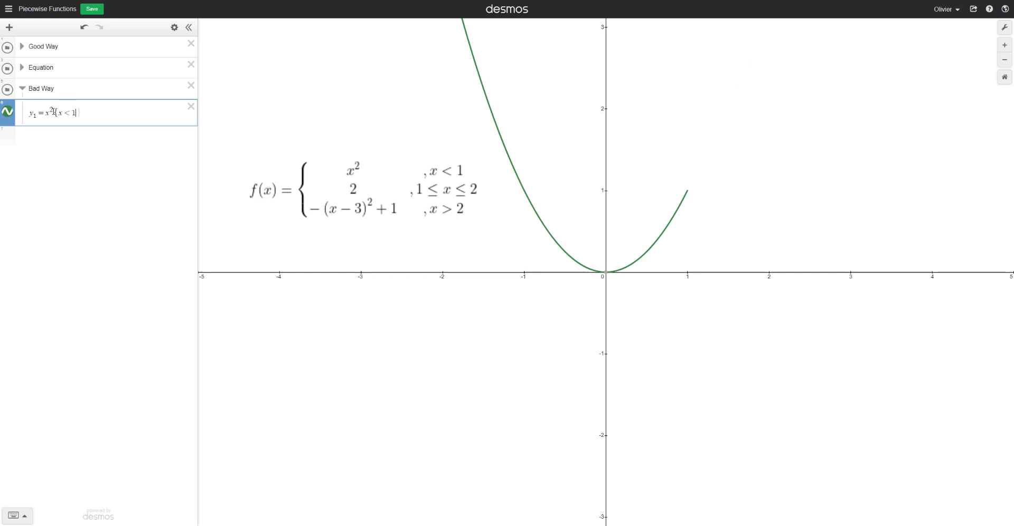
key("Return")
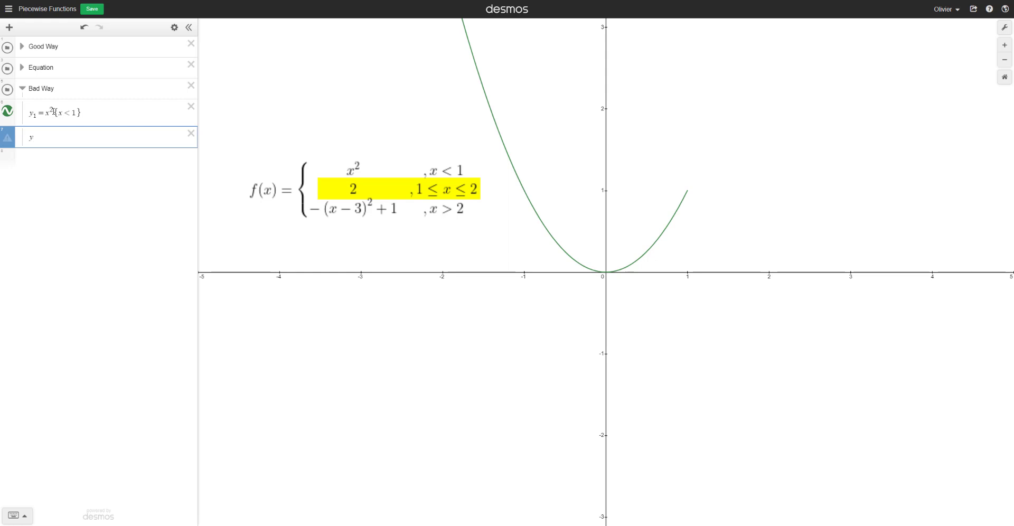
- Enter y = 2 {1 ≤ x ≤ 2}, dropping the y2 subscript so the horizontal segment graphs
type("y2 = 2")
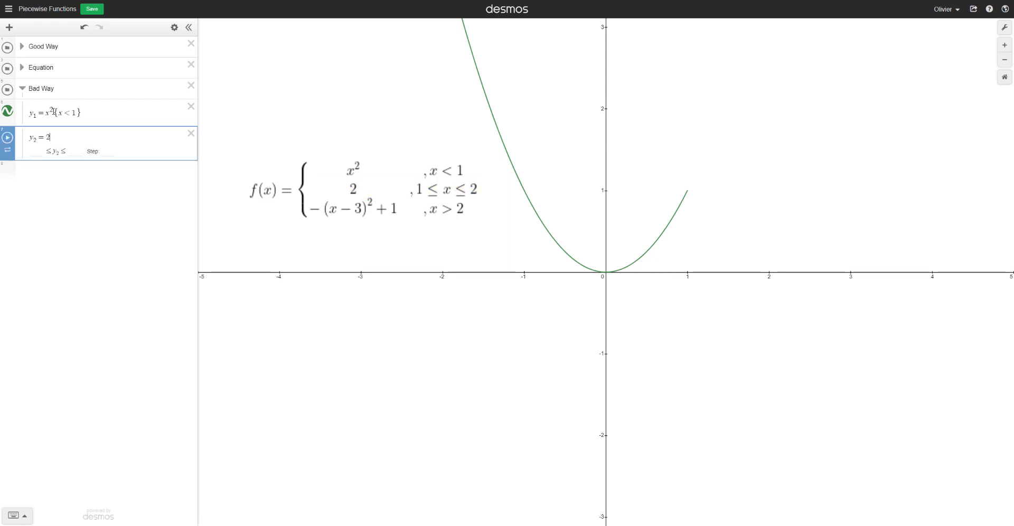
left_click(41, 138)
key("BackSpace")
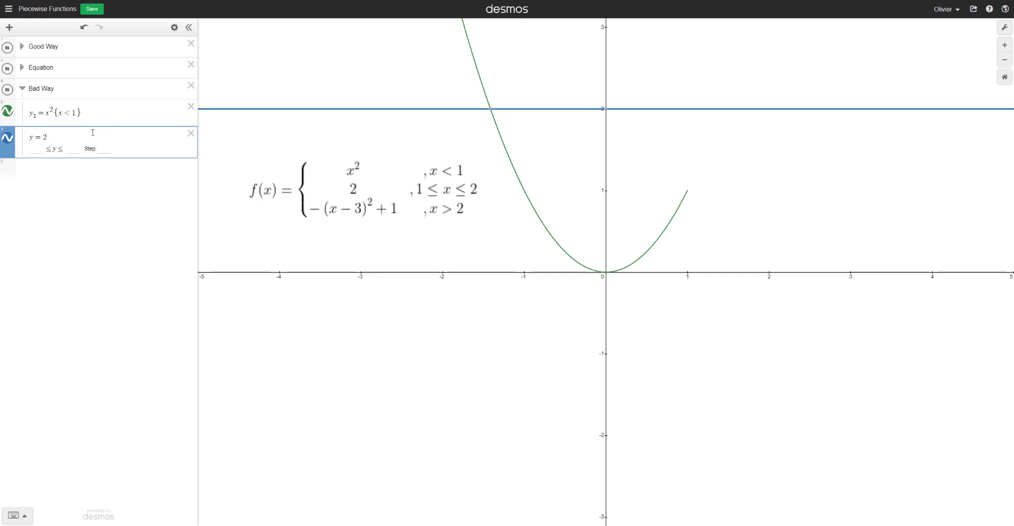
type("{1<=")
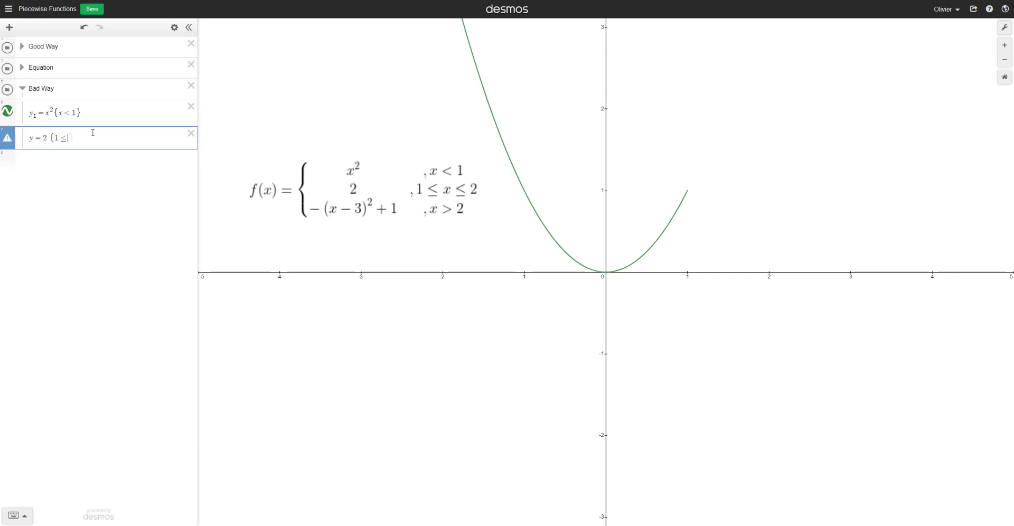
type("x<=2")
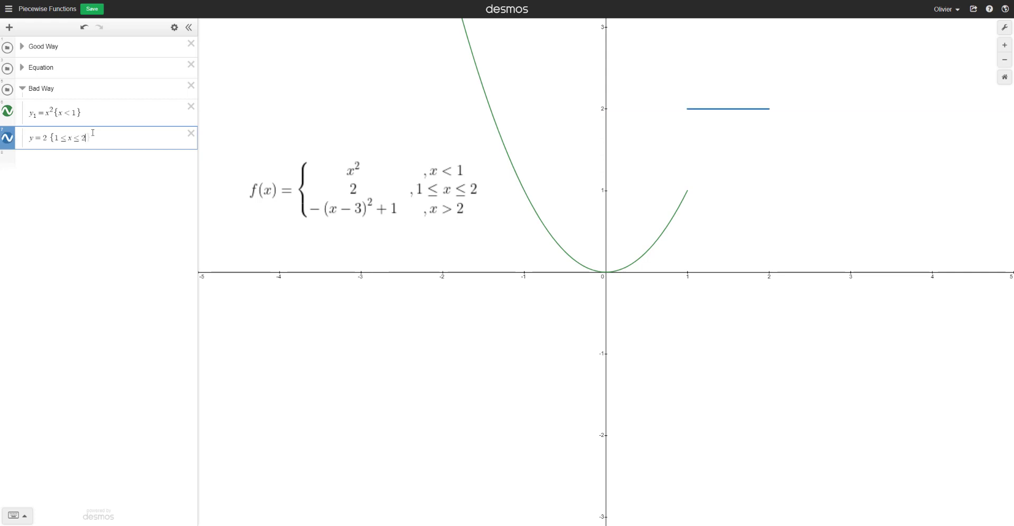
key("Return")
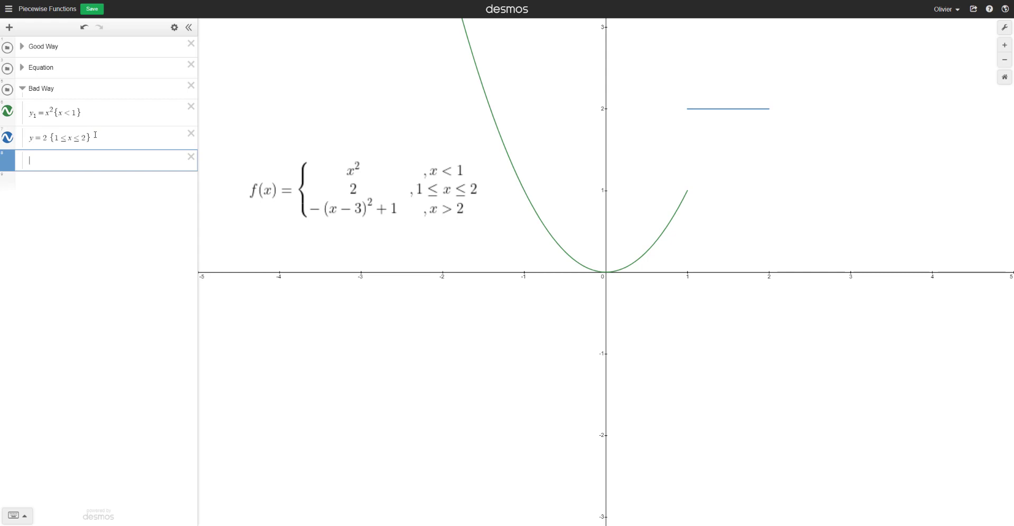
- Enter y_3 = −(x−3)² + 1 {x > 2}, the downward parabola peaking at (3, 1)
type("y_3=")
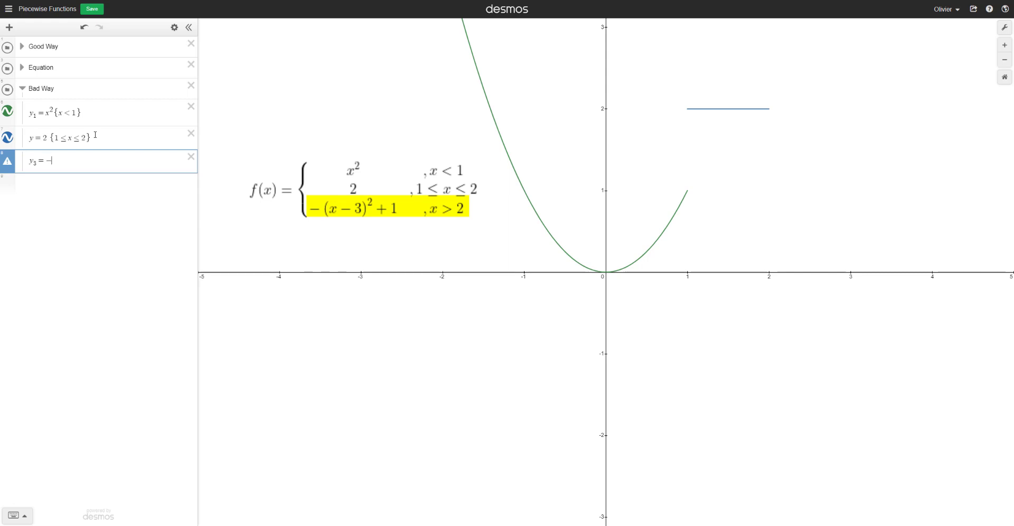
type("-(x")
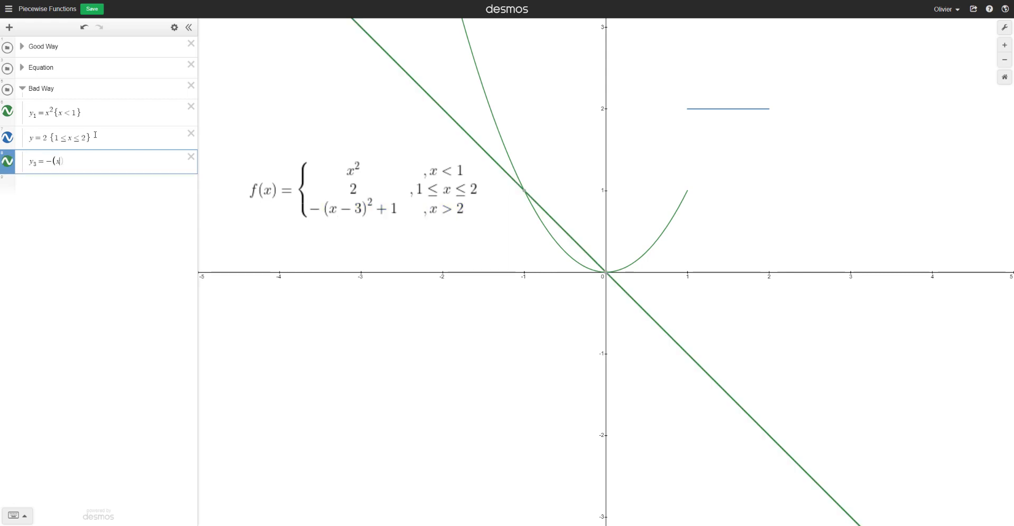
type("-3)")
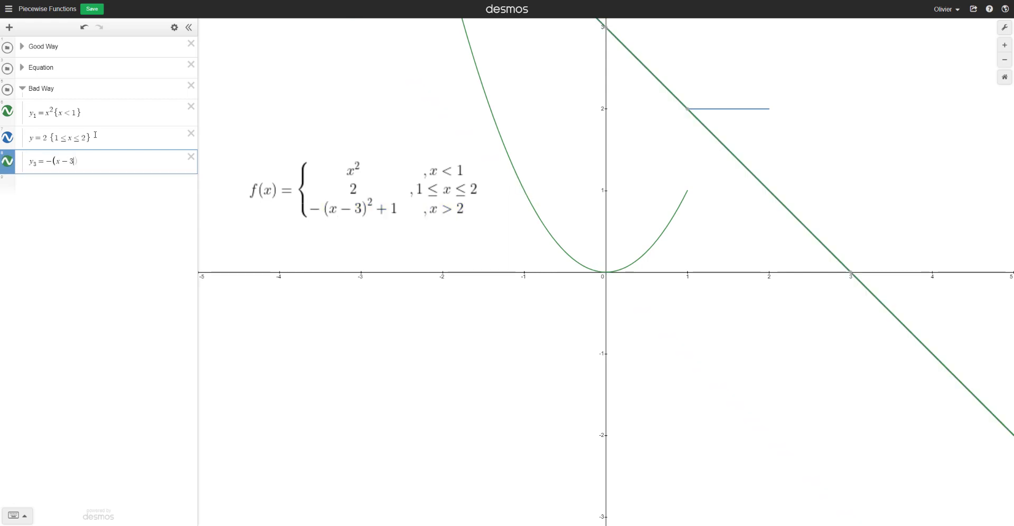
type("^2")
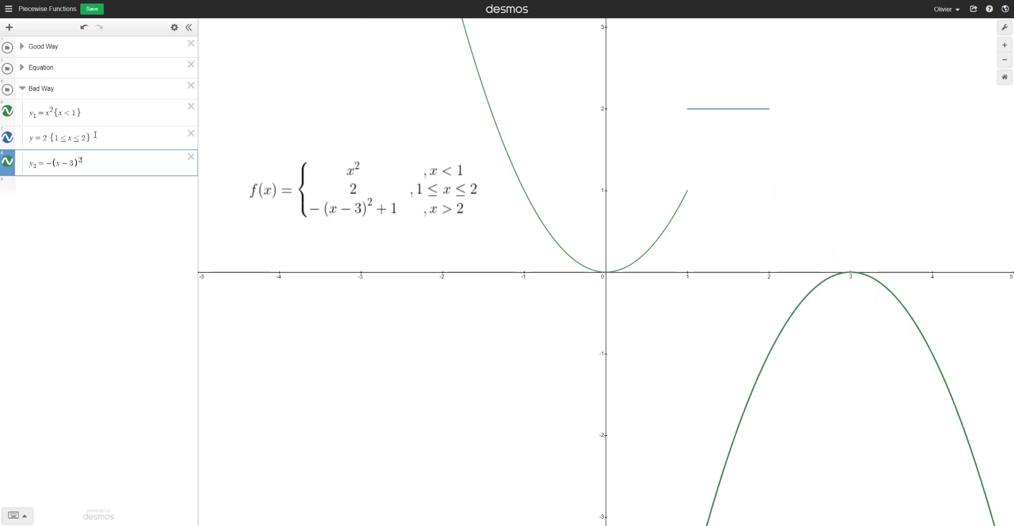
key("Right")
type("+ 1 ")
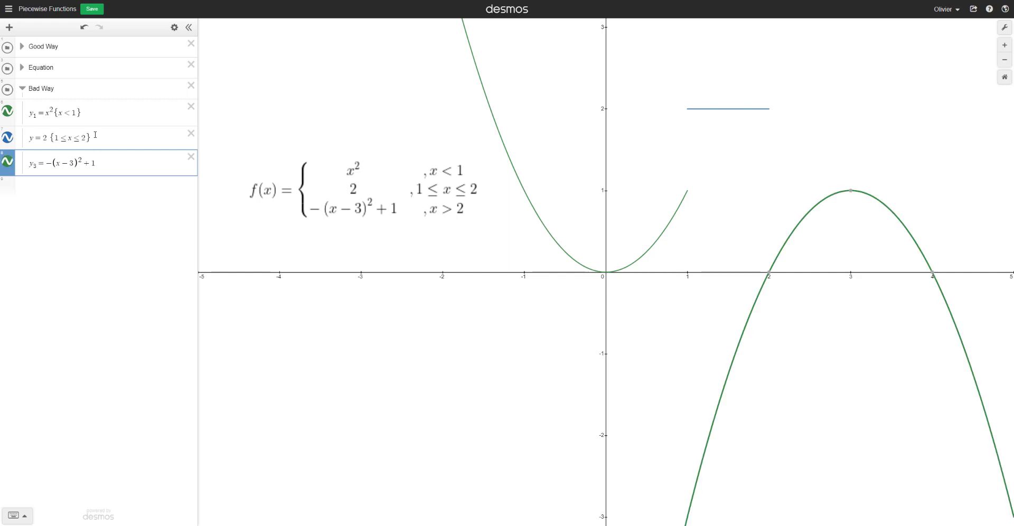
type("{x > 2")
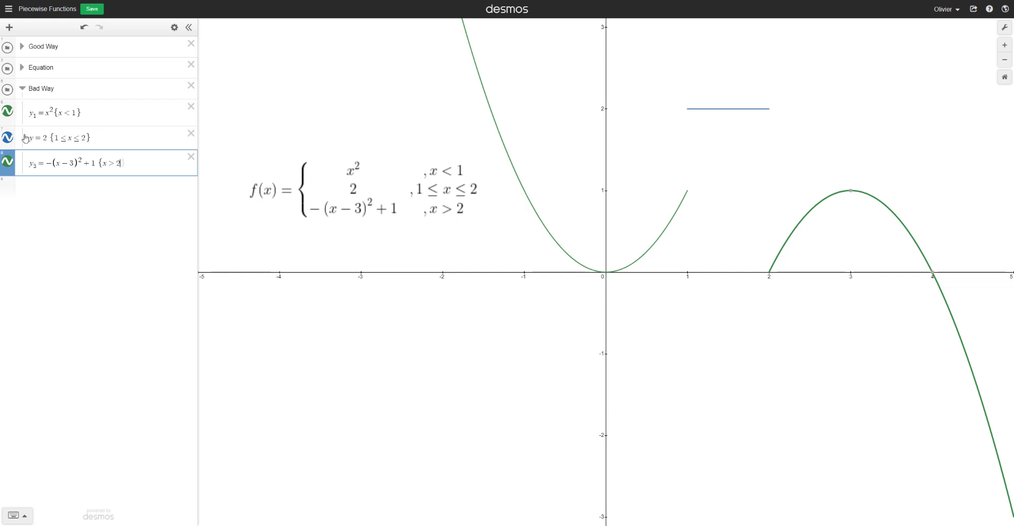
- Recolour the y = 2 segment green to match the other two pieces
left_click(7, 137)
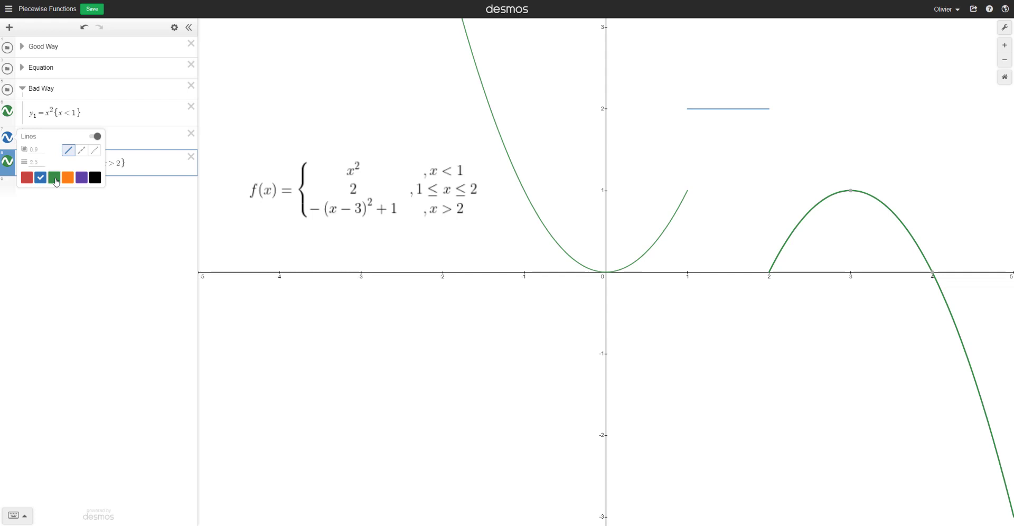
left_click(55, 178)
left_click(133, 164)
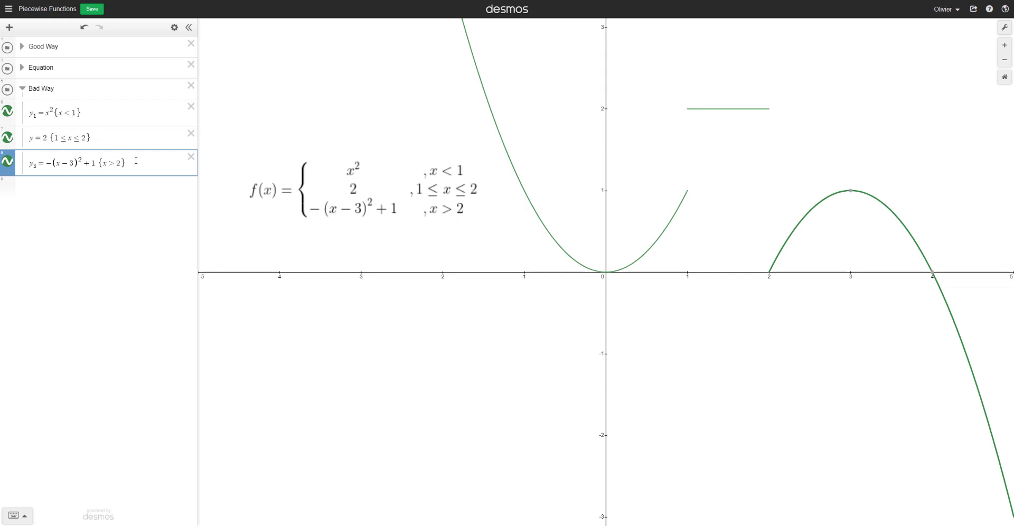
key("Return")
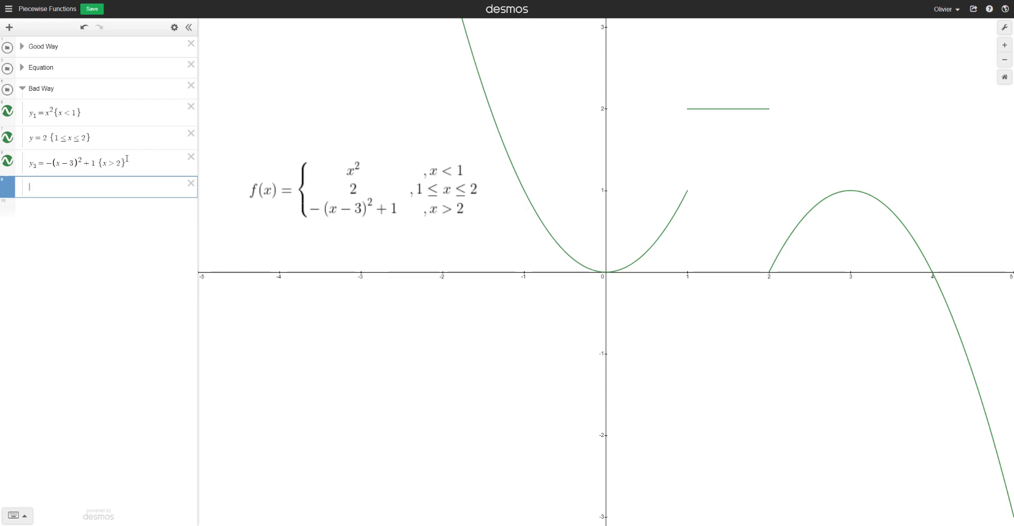
- Add the point (1,1), style it hollow and red, and duplicate it twice
type("(1,1")
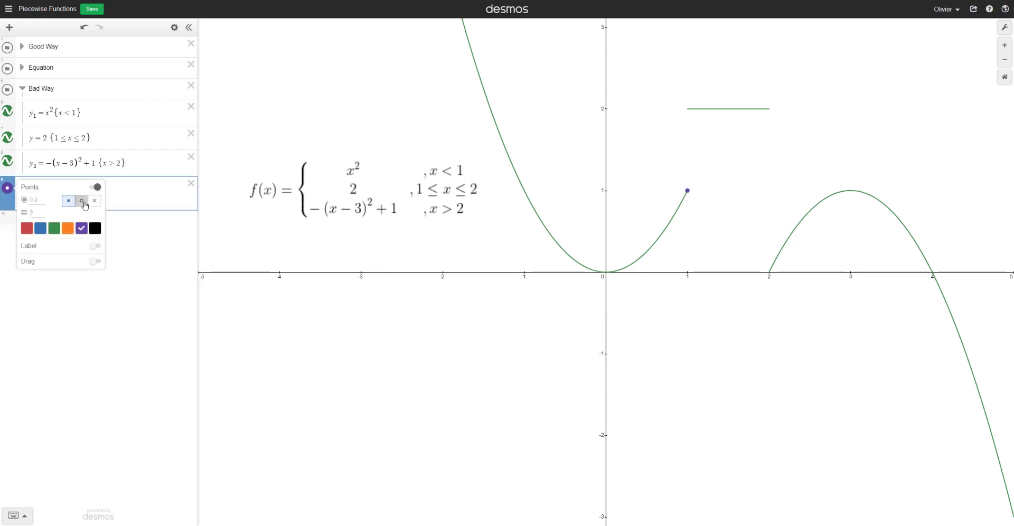
left_click(83, 201)
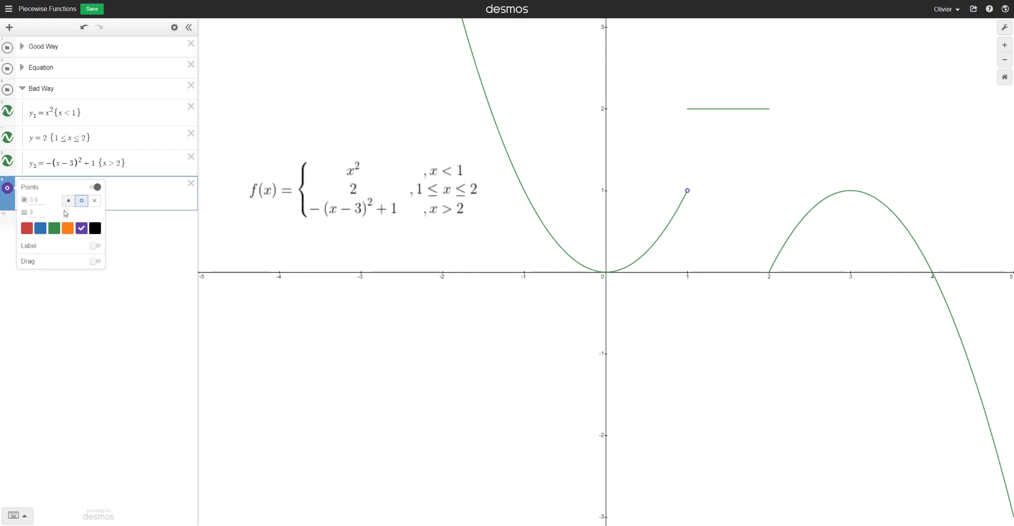
left_click(33, 228)
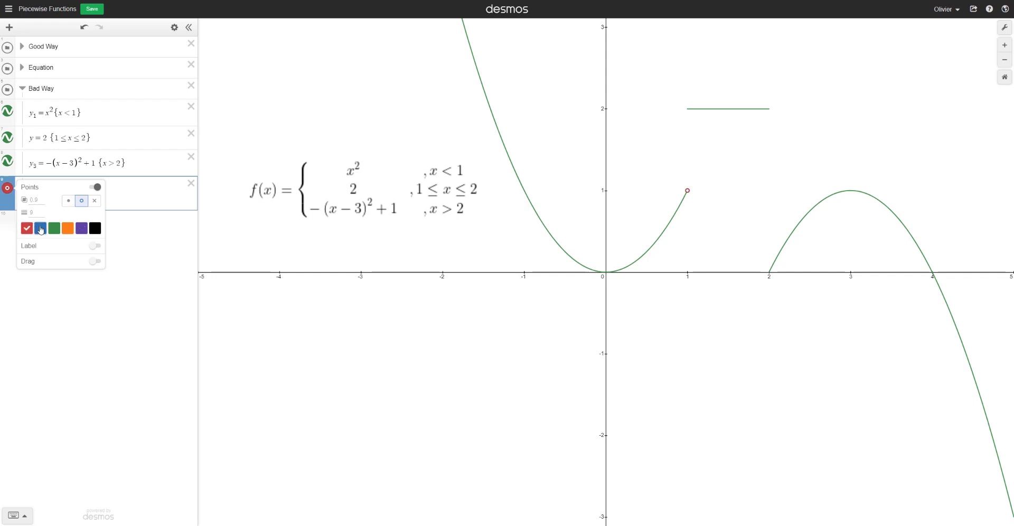
left_click(174, 28)
left_click(168, 187)
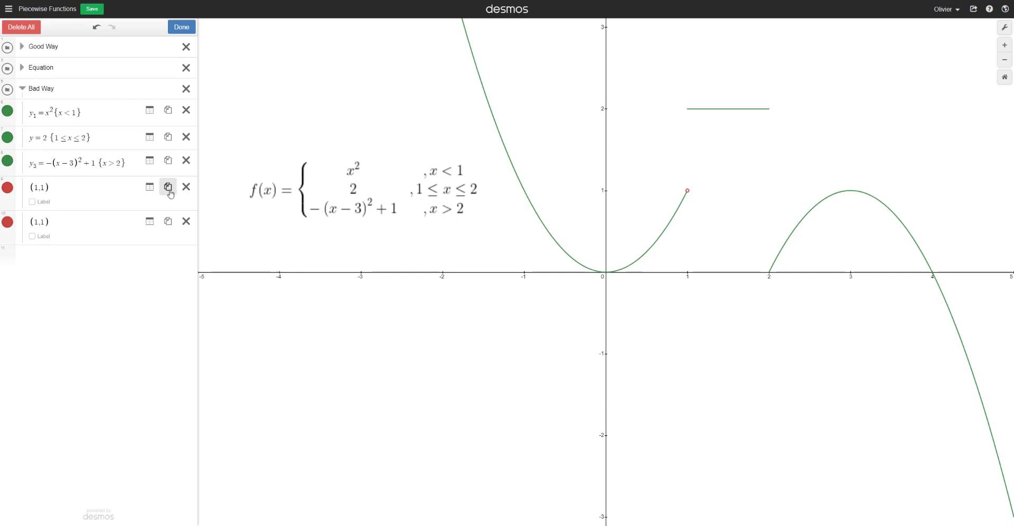
left_click(169, 191)
left_click(182, 27)
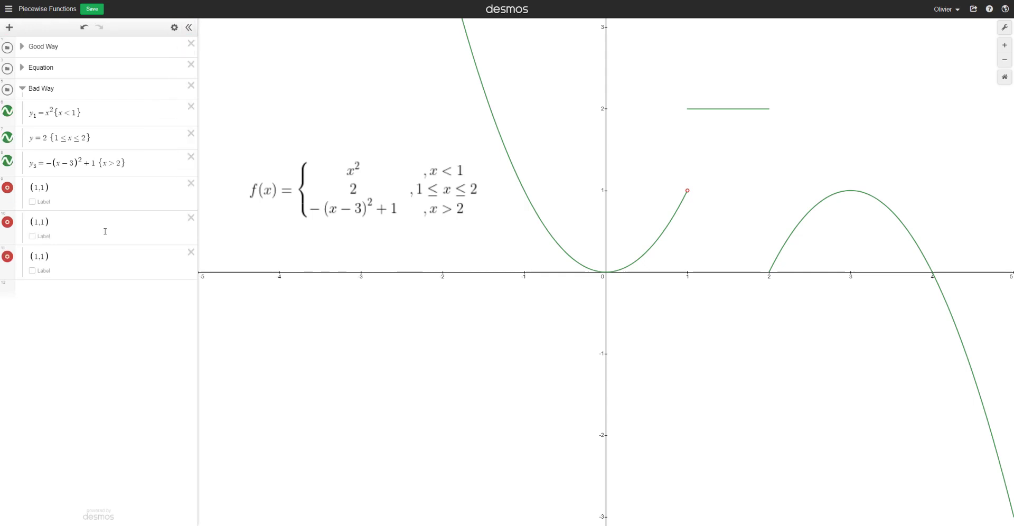
- Edit the second point's coordinates, replacing x with 2 and y with 0
left_click(105, 231)
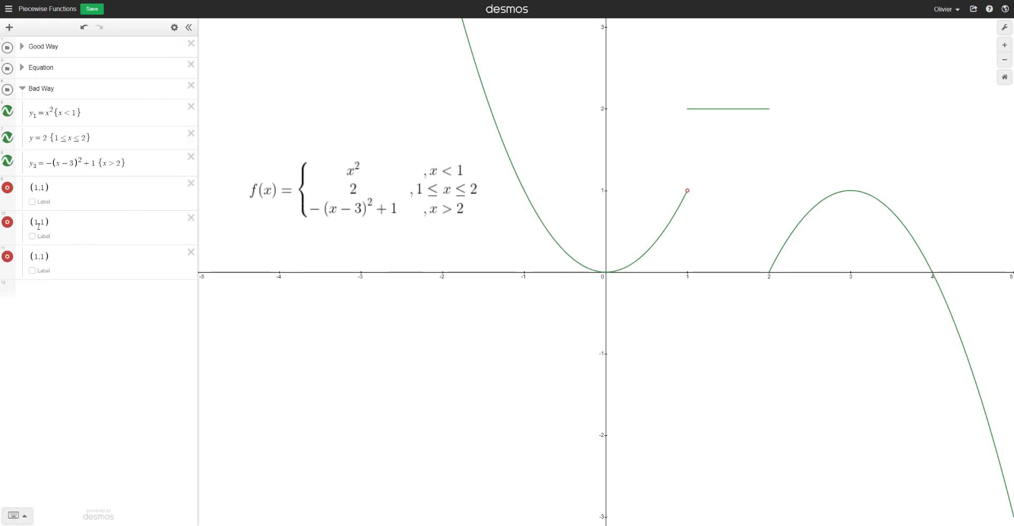
left_click(38, 224)
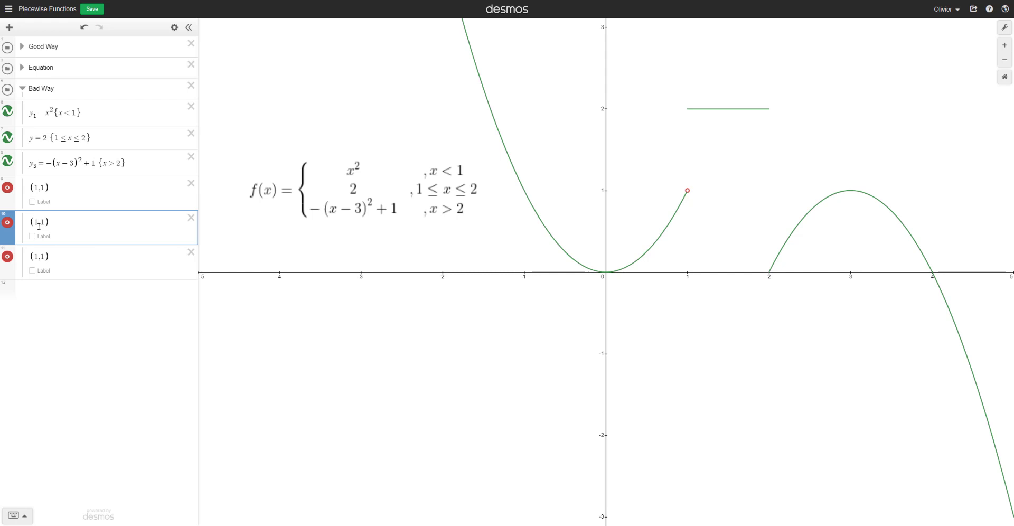
key("BackSpace")
type("2")
left_click(47, 224)
key("BackSpace")
type("0")
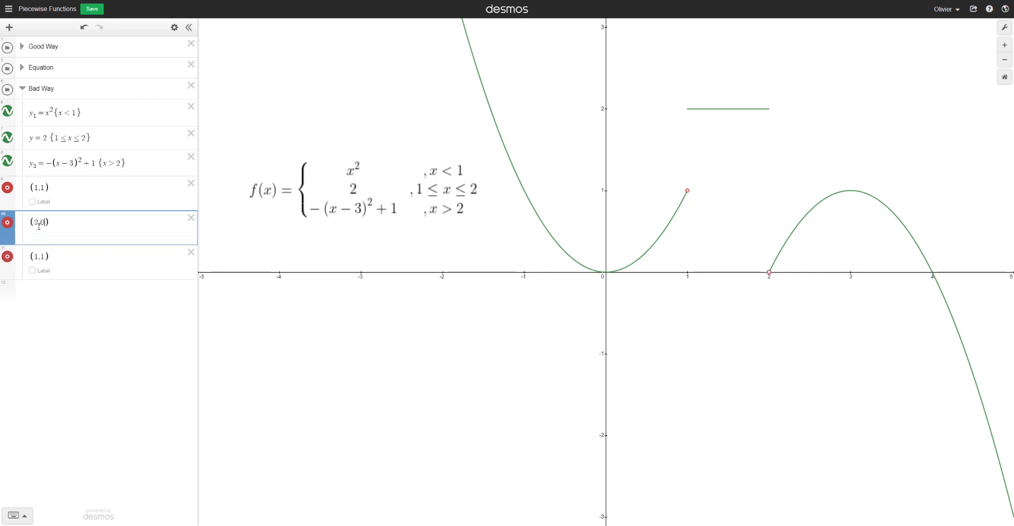
- Change the third point to (1,2) and make it a solid dot
left_click(36, 256)
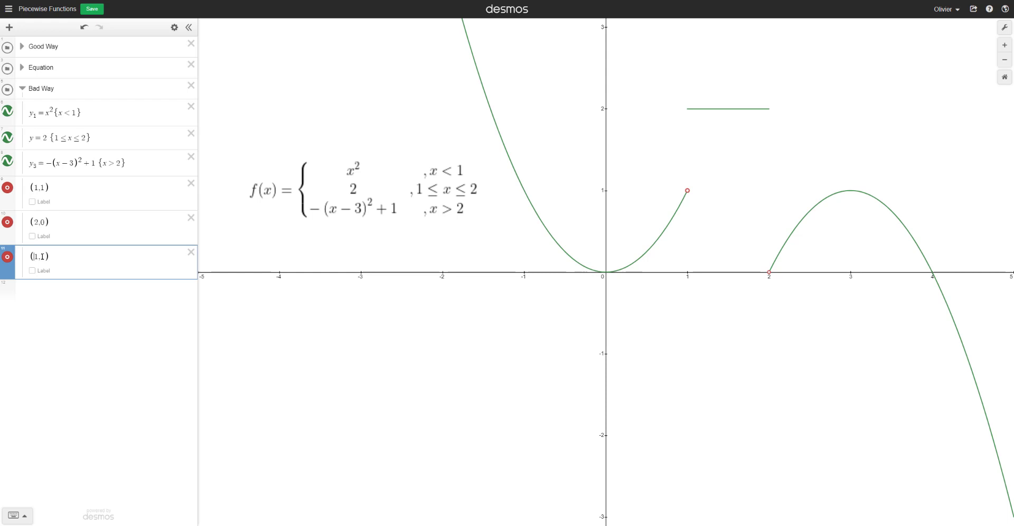
left_click(48, 256)
key("BackSpace")
type("2")
left_click(4, 258)
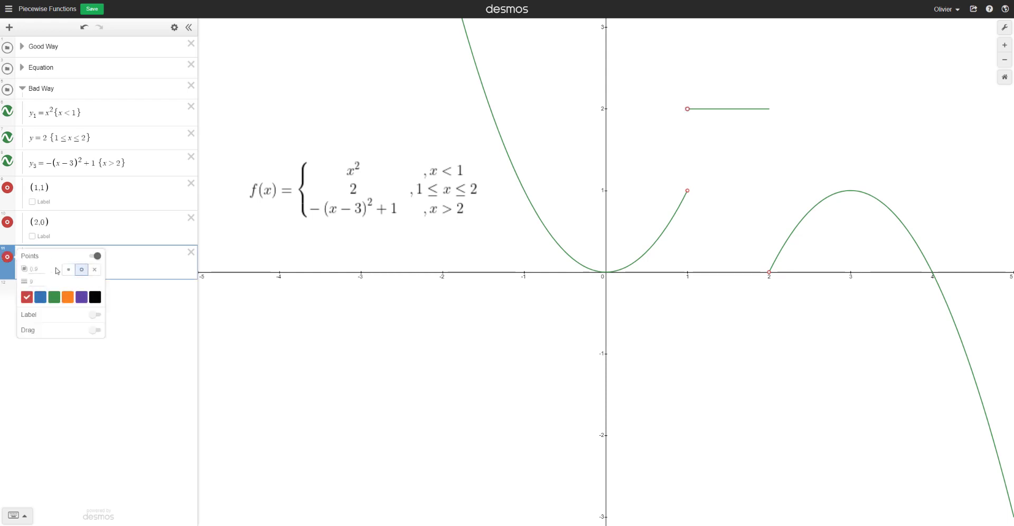
left_click(68, 269)
- Duplicate the solid (1,2) point and change the copy to (2,2)
left_click(175, 26)
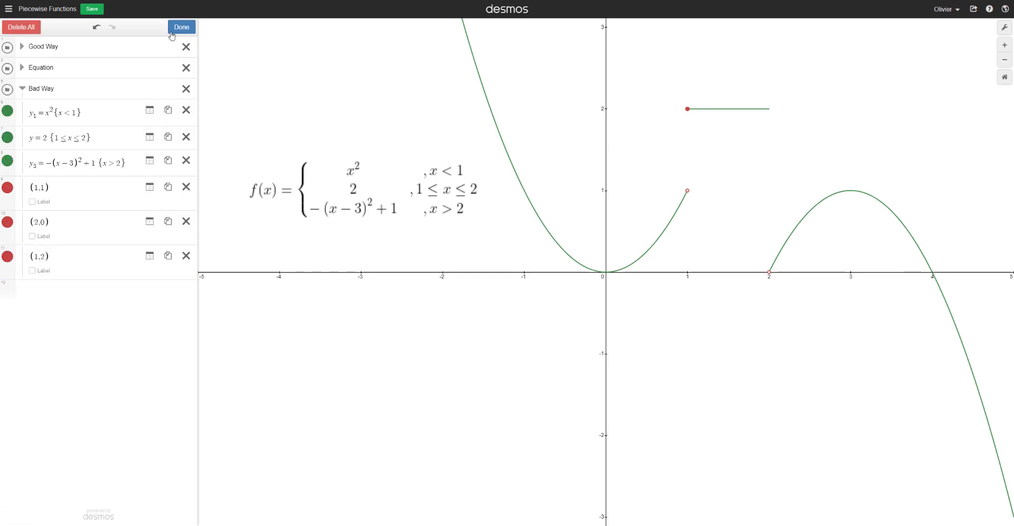
left_click(168, 256)
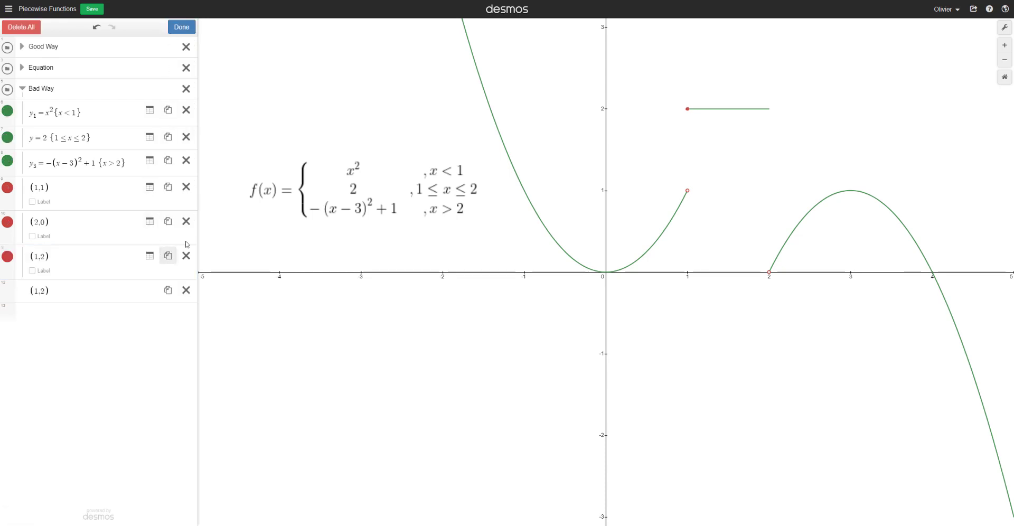
left_click(182, 27)
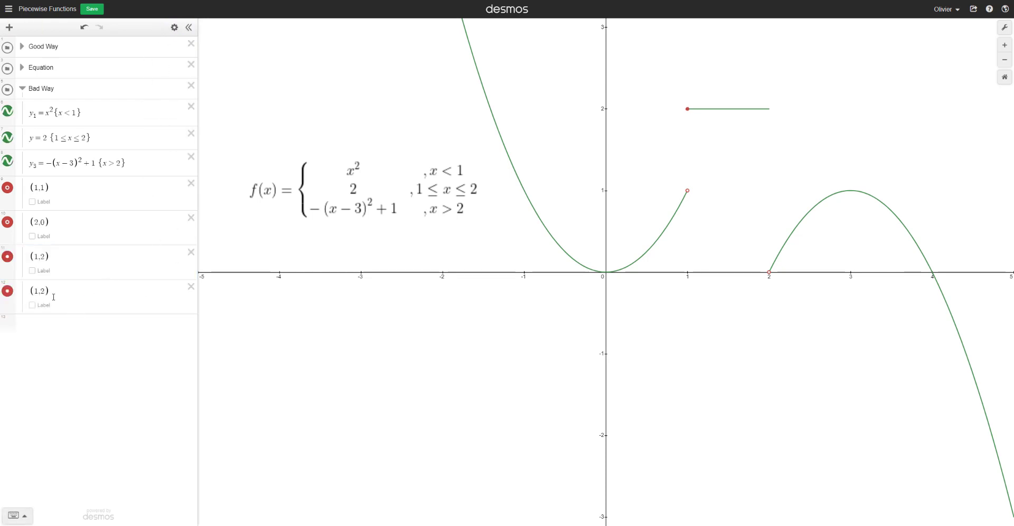
left_click(38, 290)
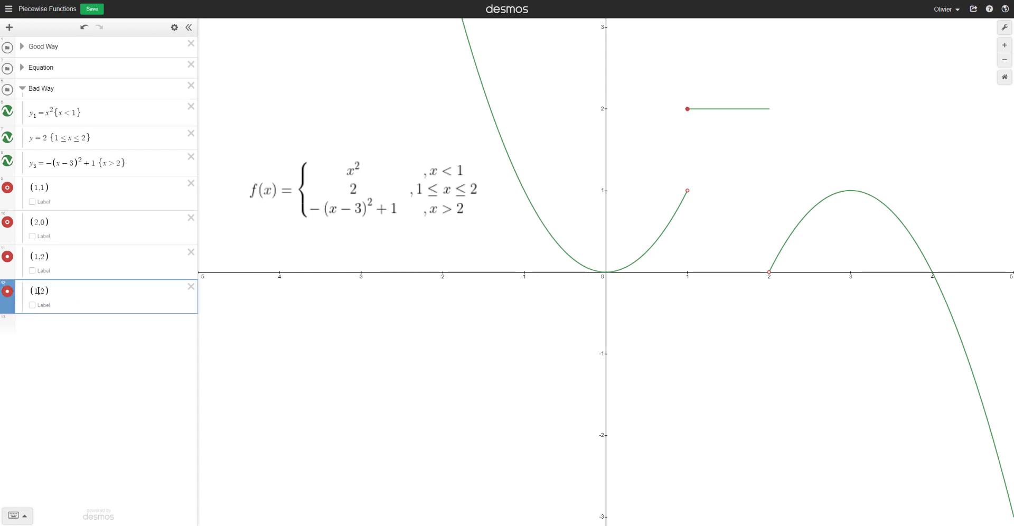
key("BackSpace")
type("2")
- Collapse and hide the Bad Way folder, then bring up the Help menu
left_click(24, 91)
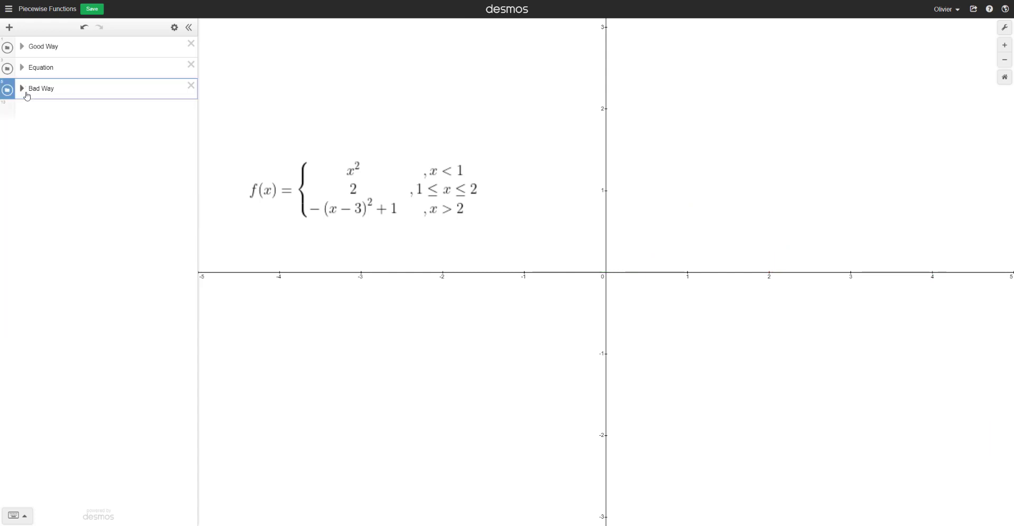
left_click(990, 10)
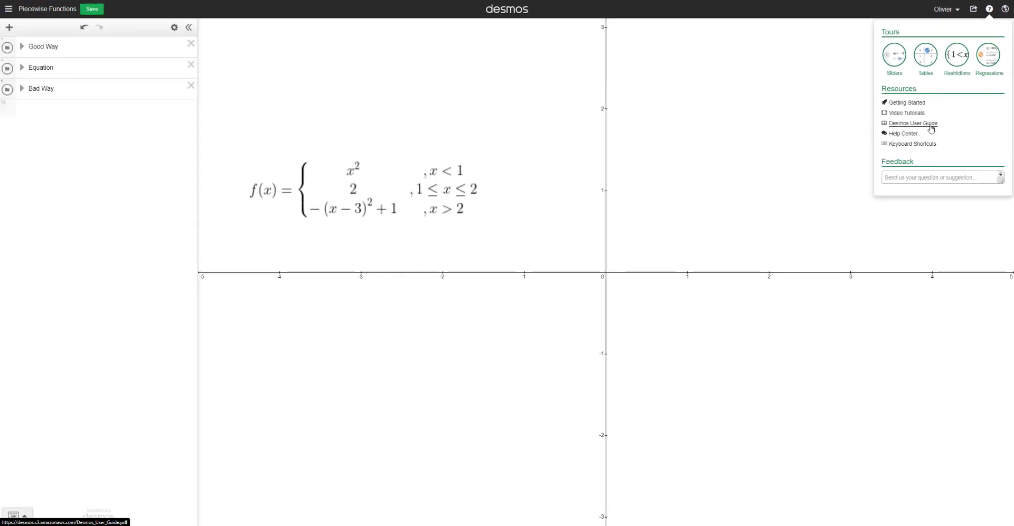
- Read the Piecewise row of Graphable Expressions in the Desmos User Guide at 150%, then close help
left_click(930, 124)
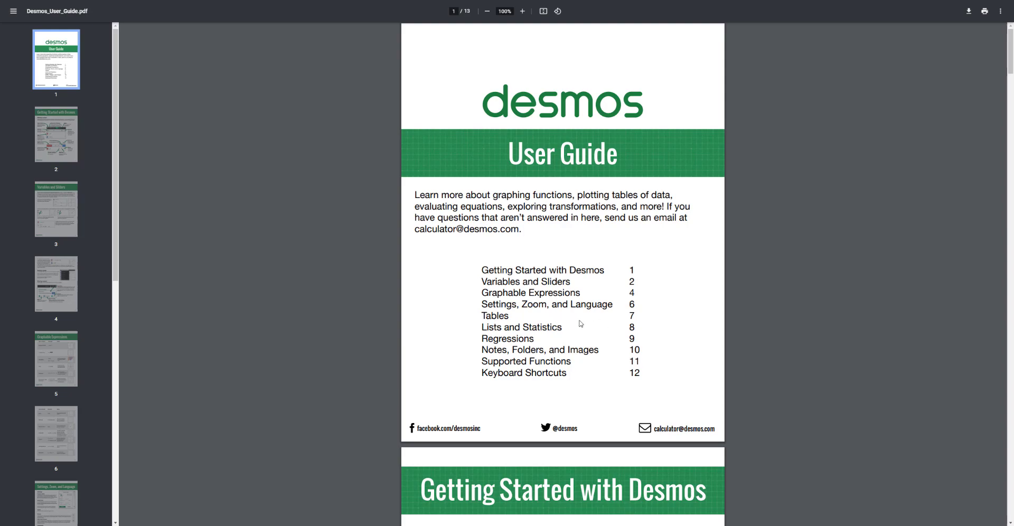
scroll(581, 321, "down", 20)
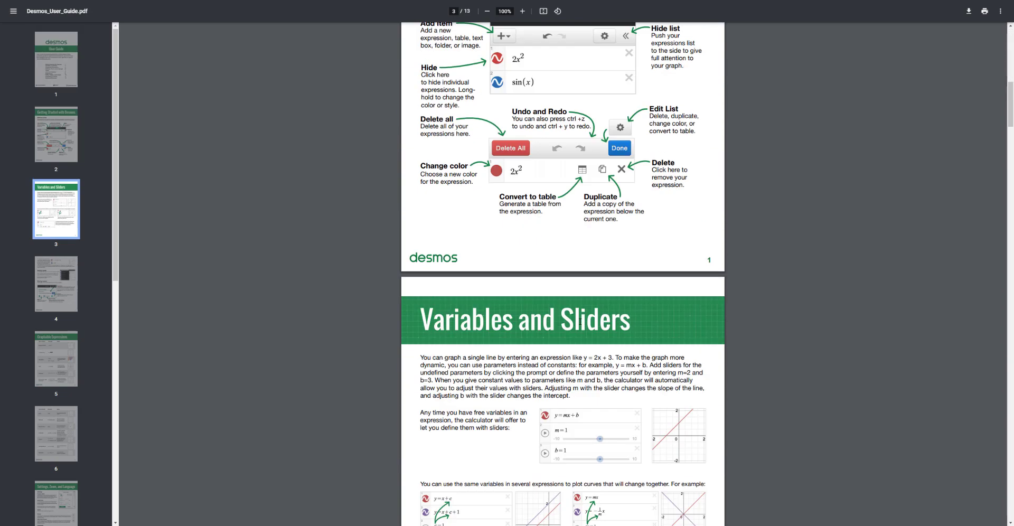
scroll(578, 323, "down", 5)
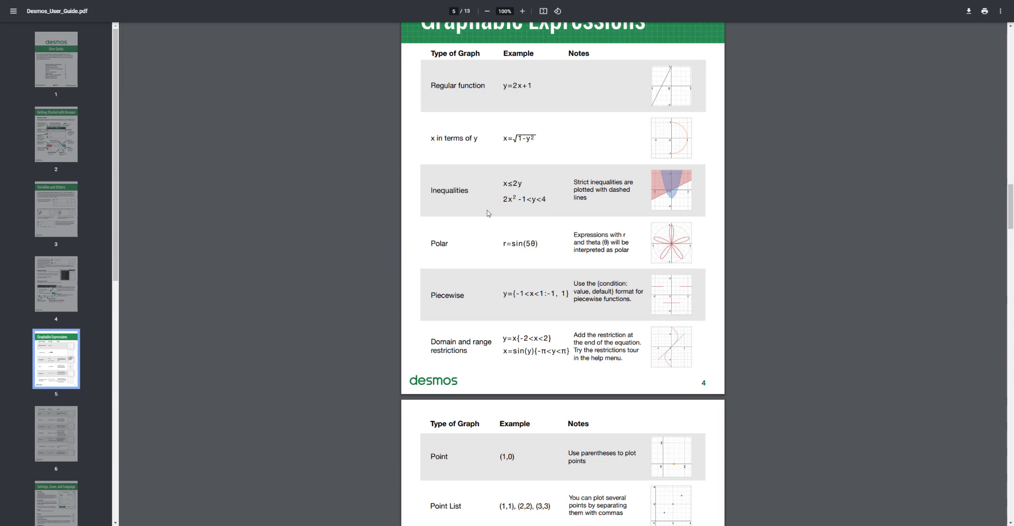
left_click(522, 11)
left_click(523, 11)
left_click(522, 11)
scroll(560, 196, "down", 5)
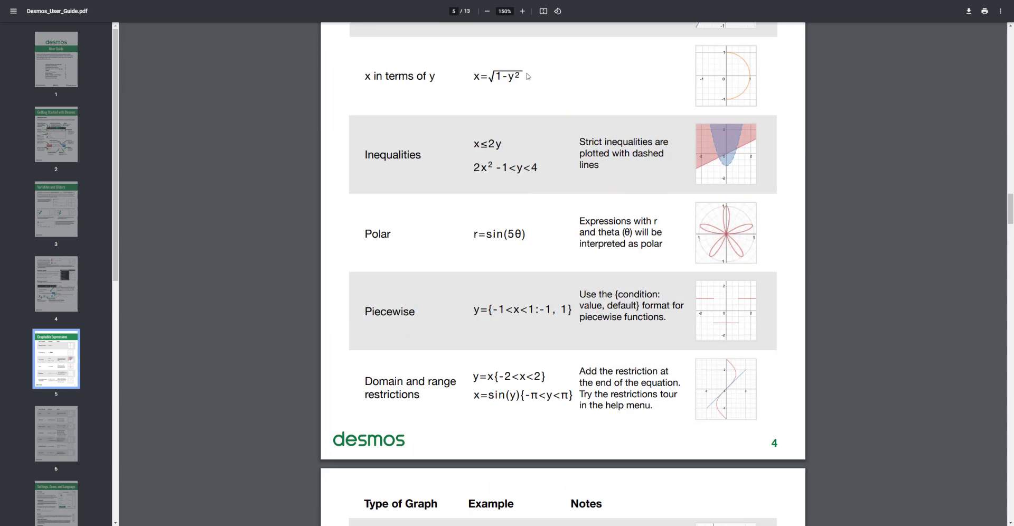
scroll(538, 199, "up", 5)
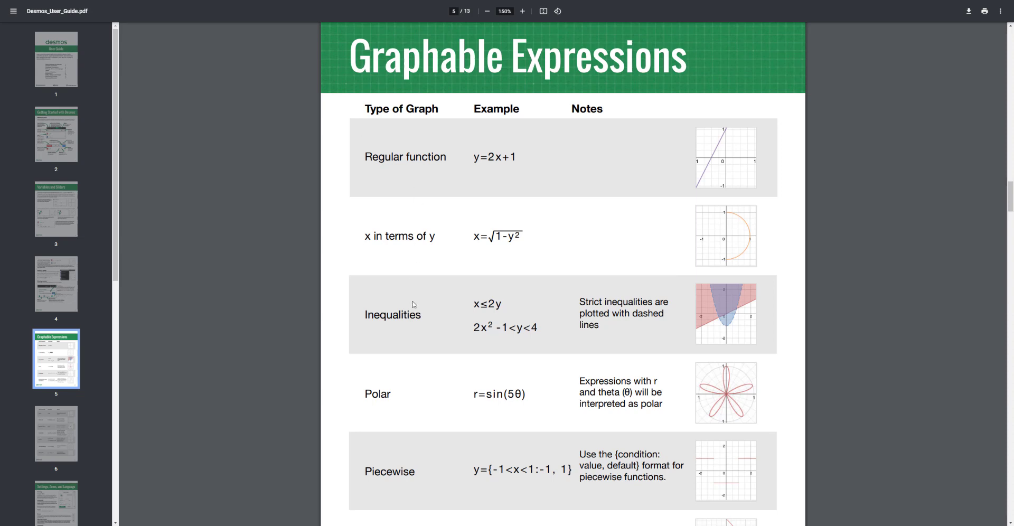
scroll(412, 307, "down", 3)
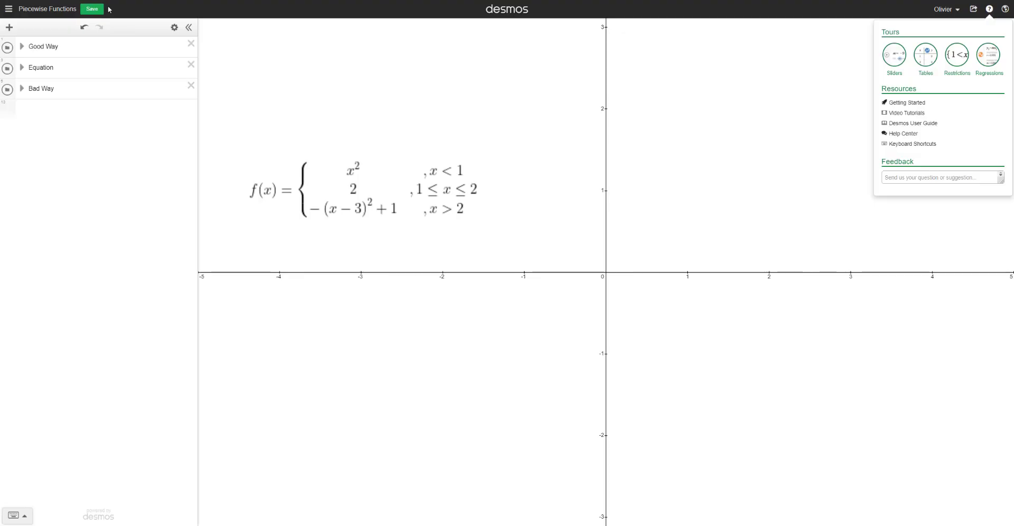
left_click(352, 77)
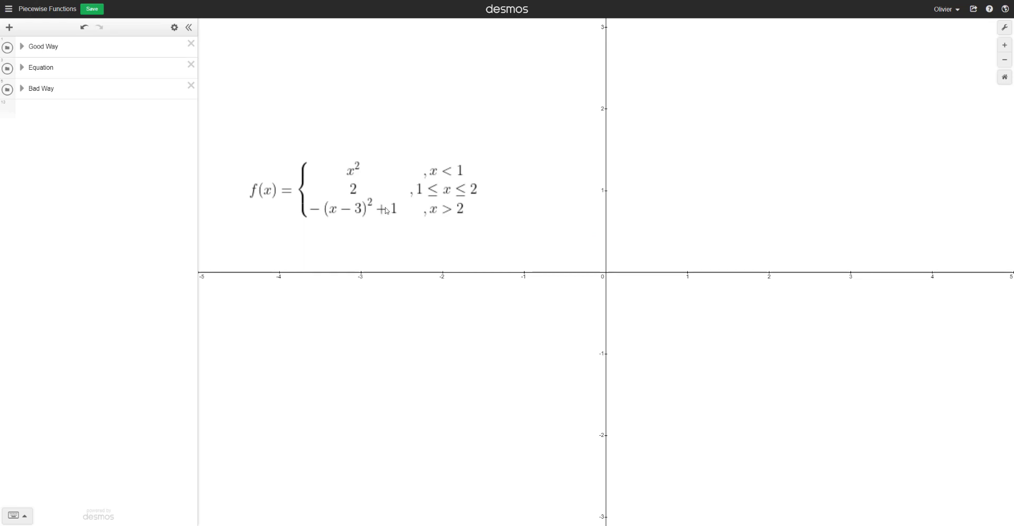
- In the Good Way folder, define f(x) = {x<1: x², 1<x≤2: 2, −(x−3)²+1}
left_click(22, 47)
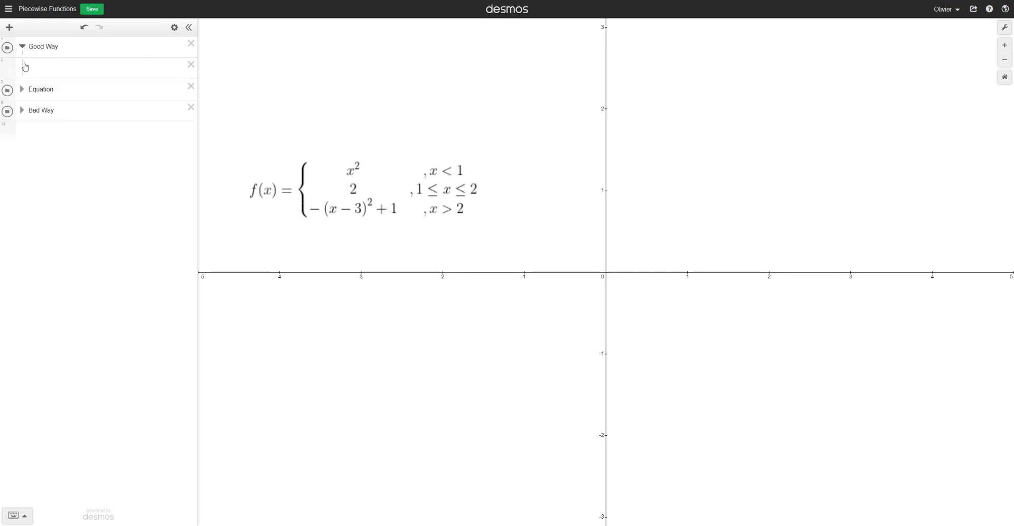
left_click(31, 70)
type("f(x) ")
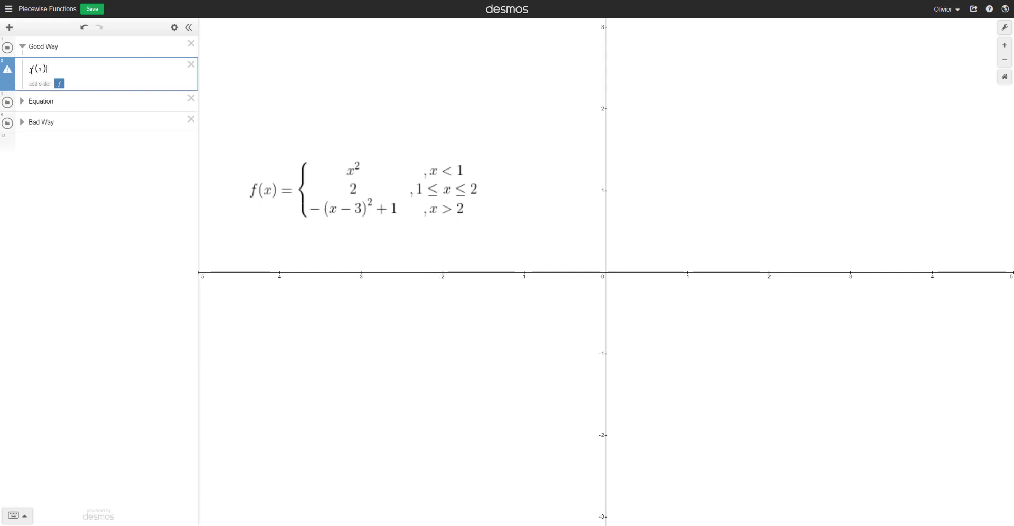
type("= ")
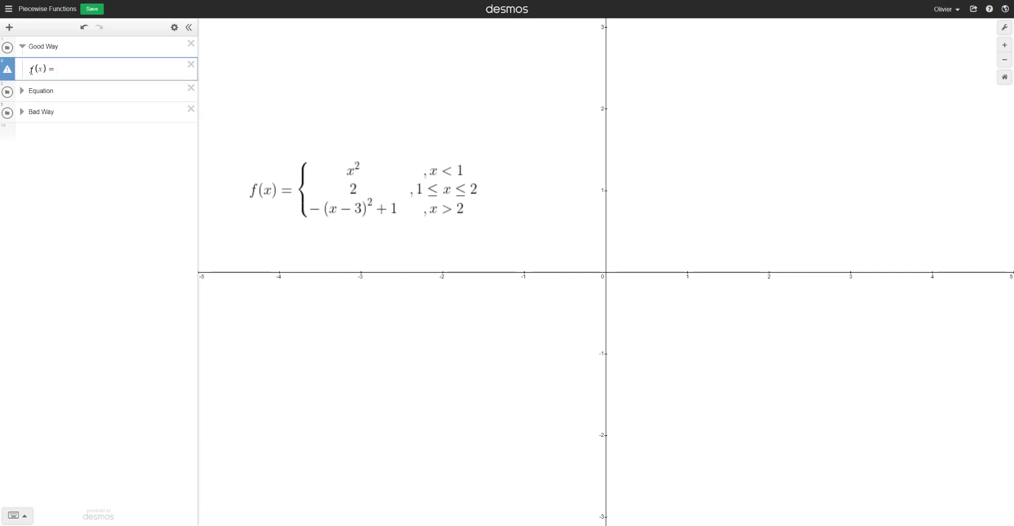
type("{")
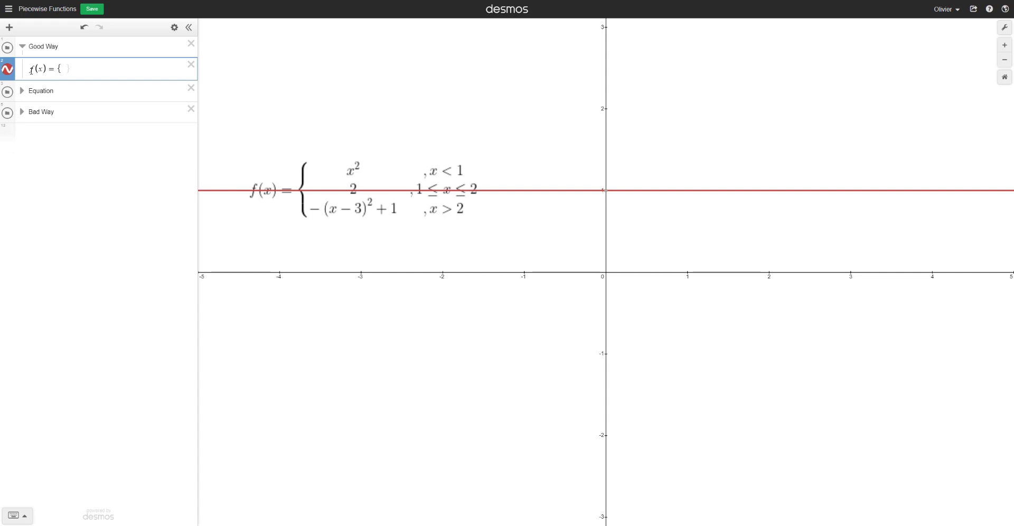
type("x<1")
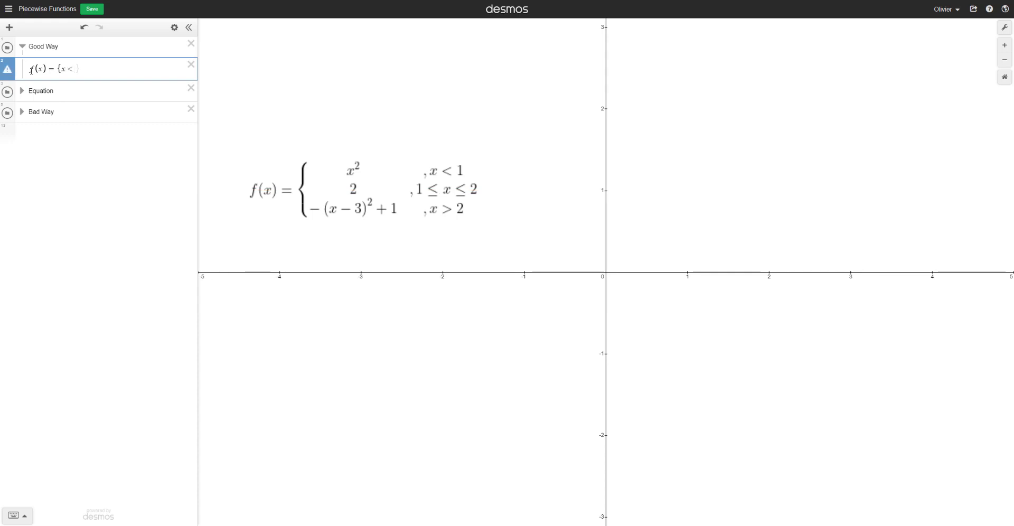
type(":x")
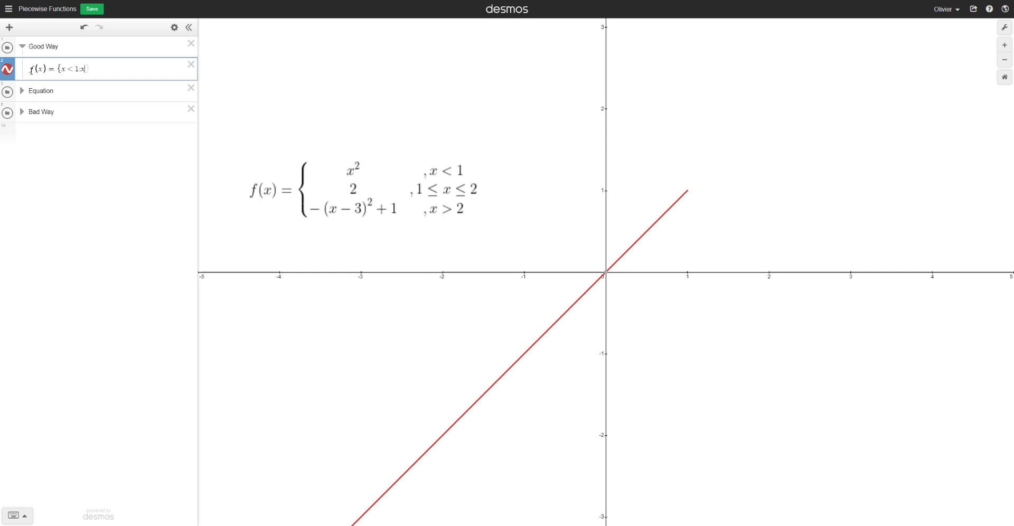
type("^2")
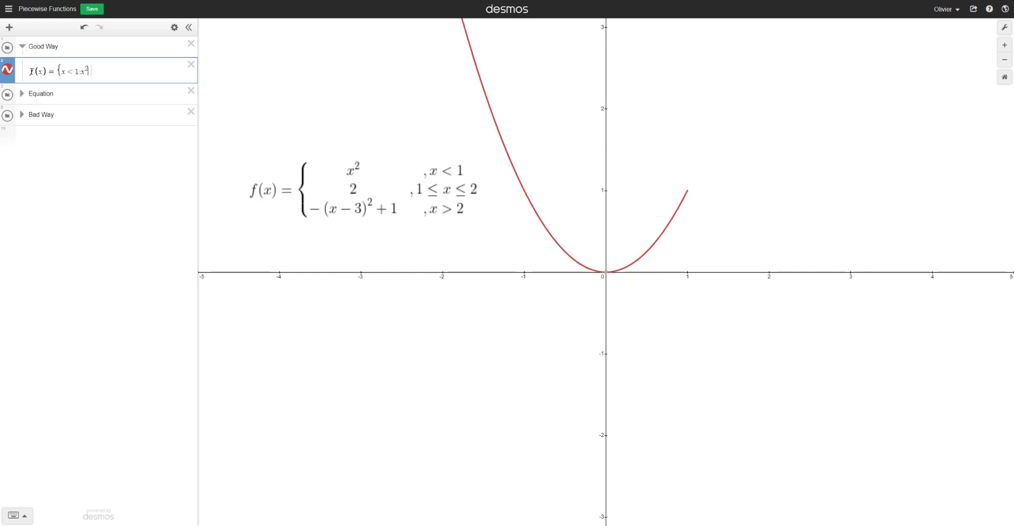
key("Right")
type(",")
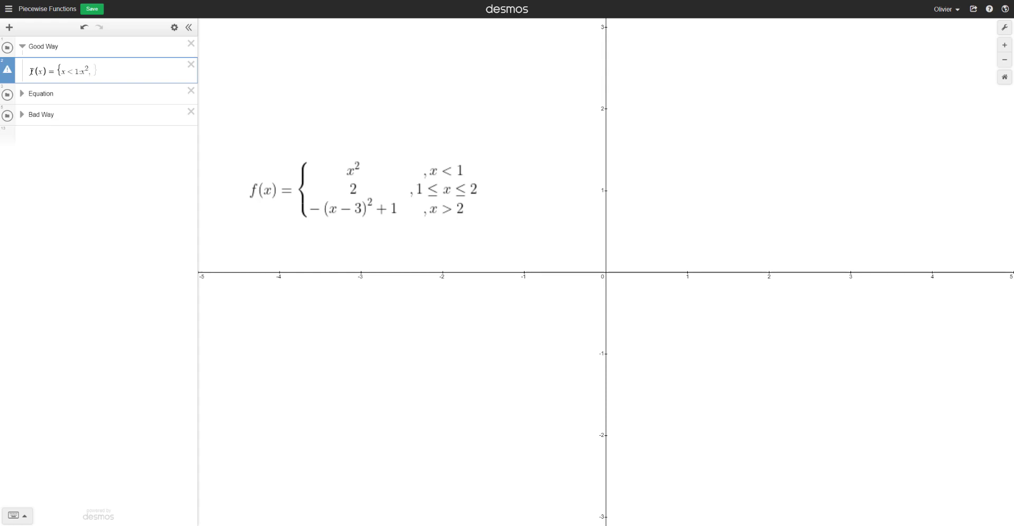
type("1<")
type("x")
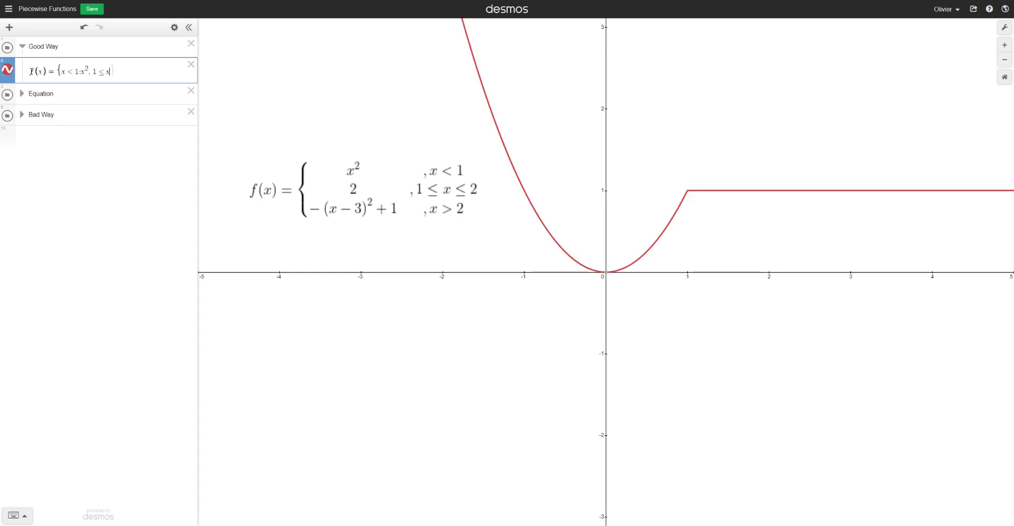
type("<=")
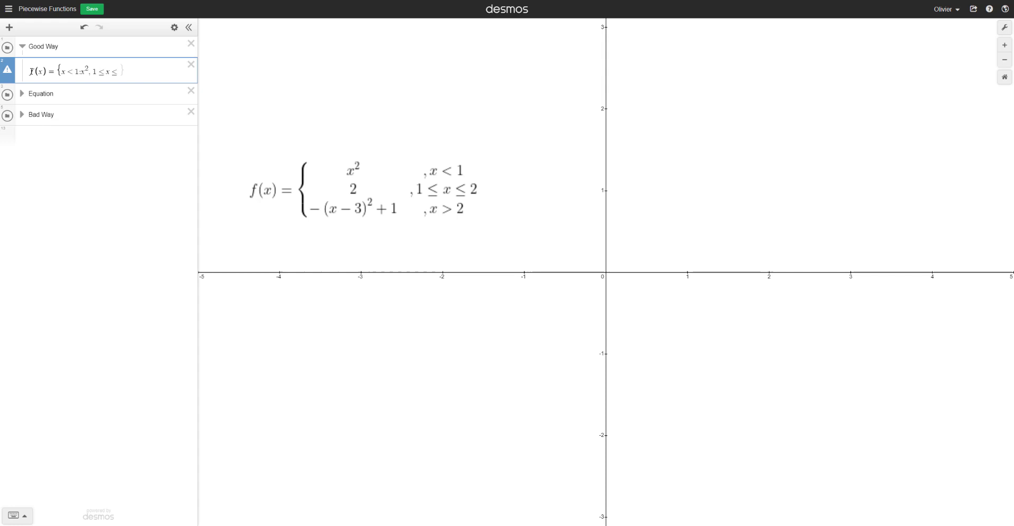
type("2")
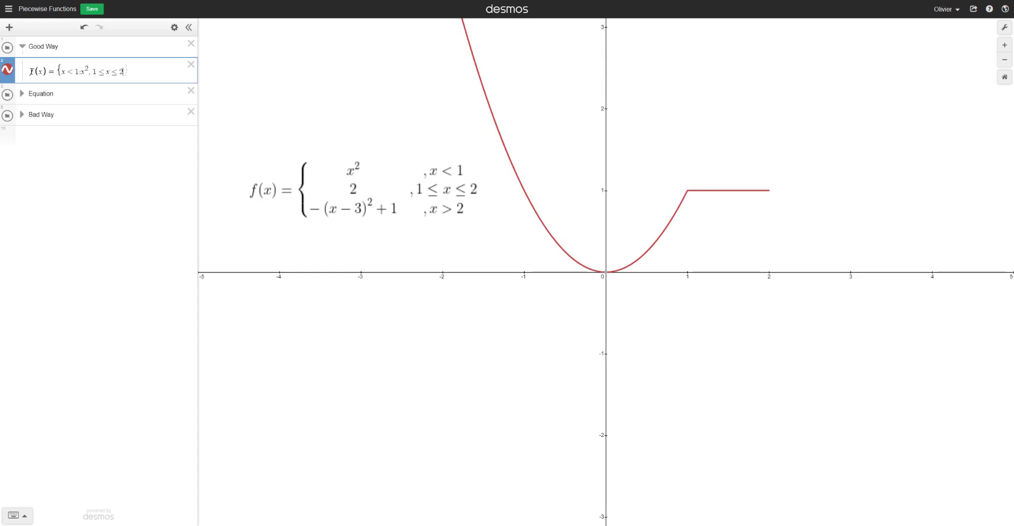
type(":")
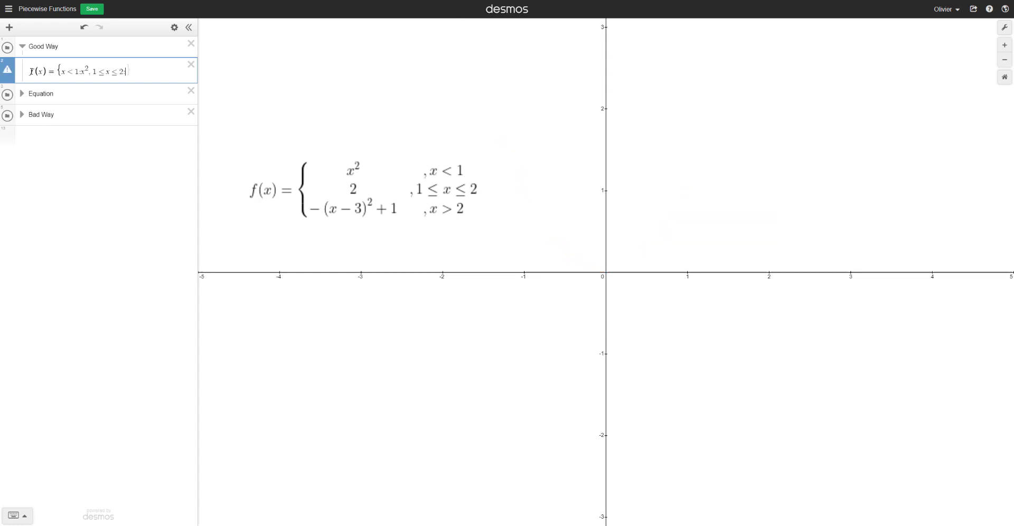
type("2")
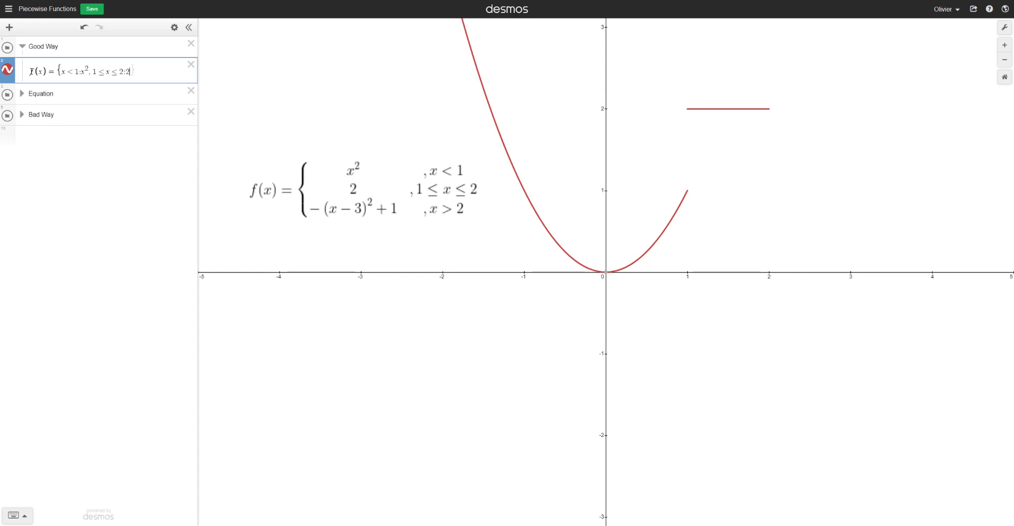
type(",")
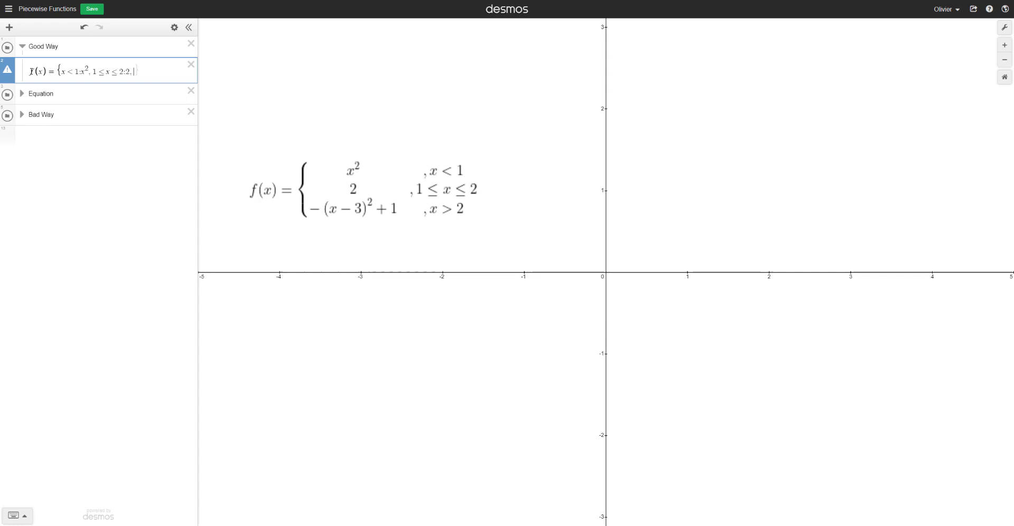
type("-")
type("(")
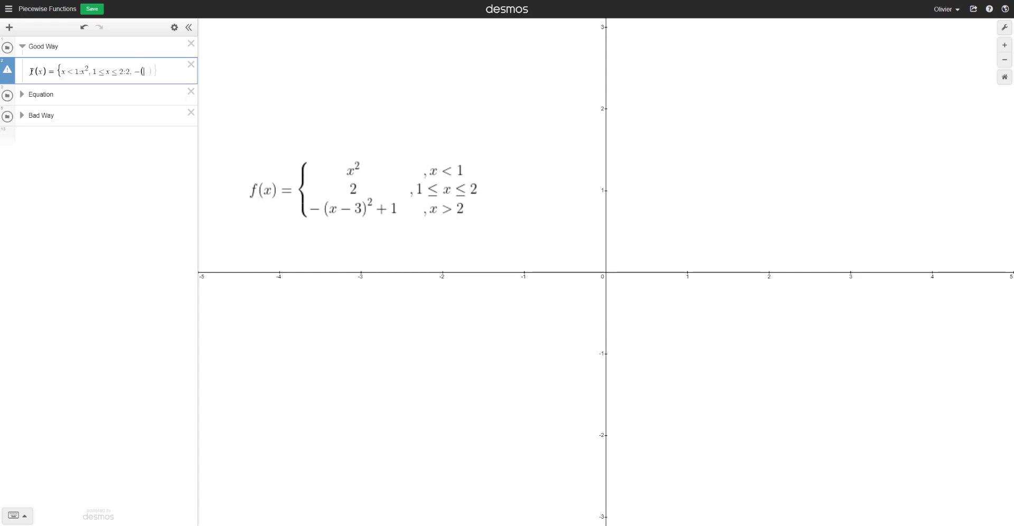
type("x")
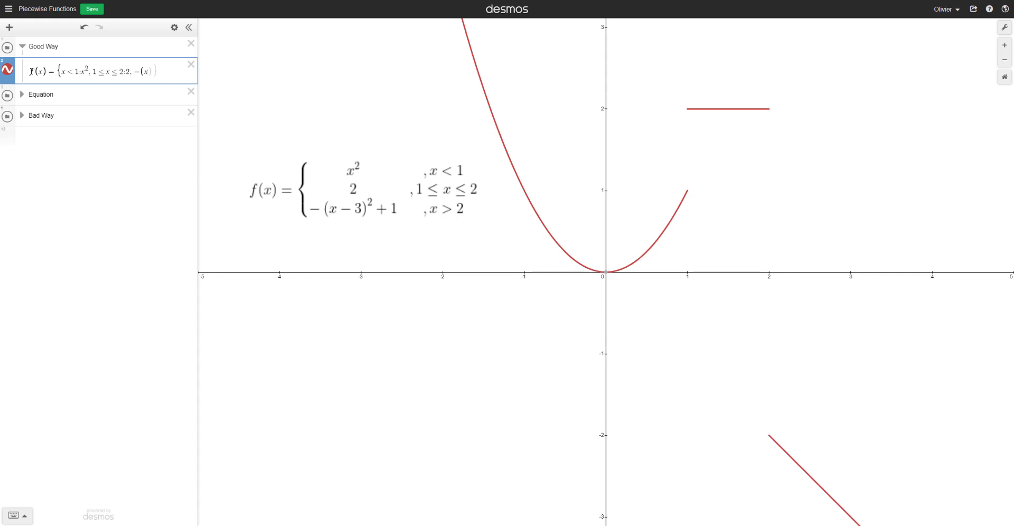
type("-3")
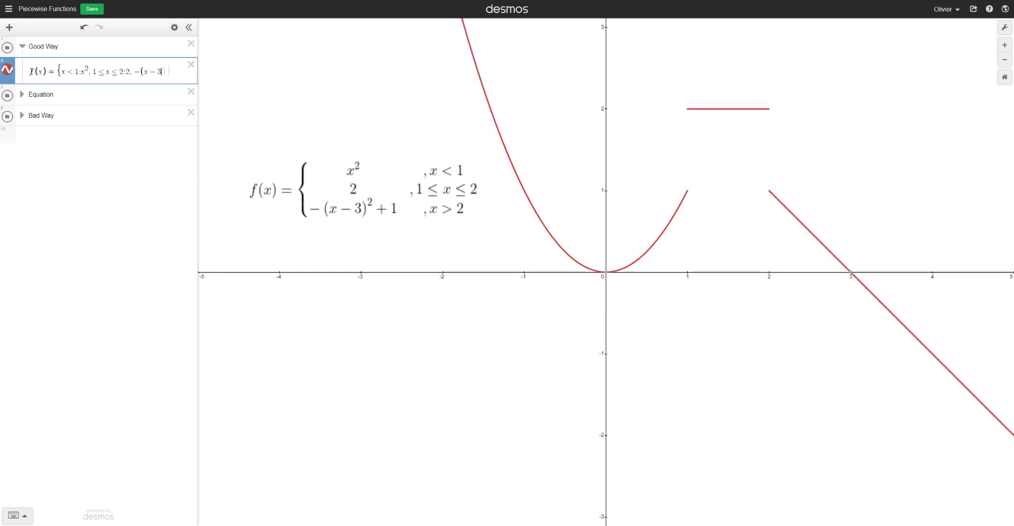
type(")^2")
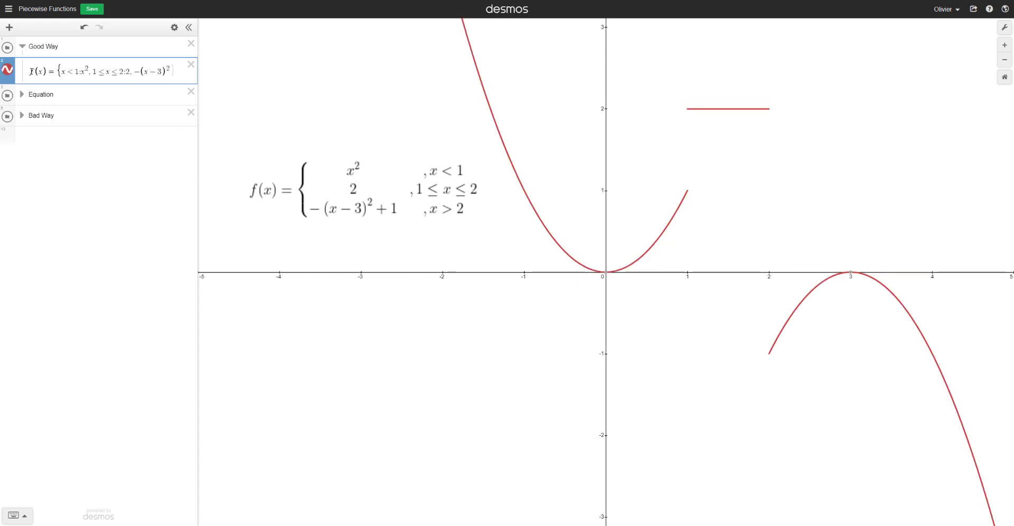
key("Right")
type("+1")
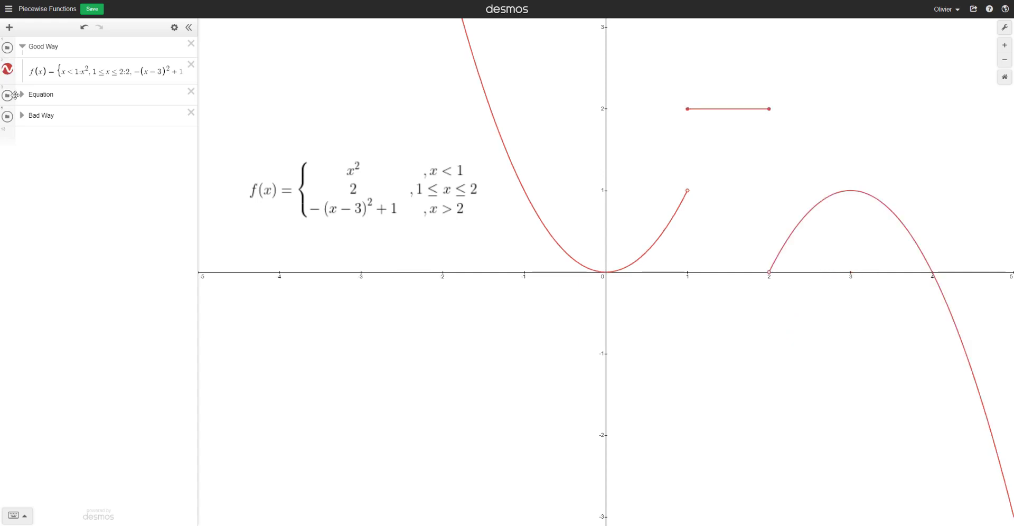
left_click(20, 96)
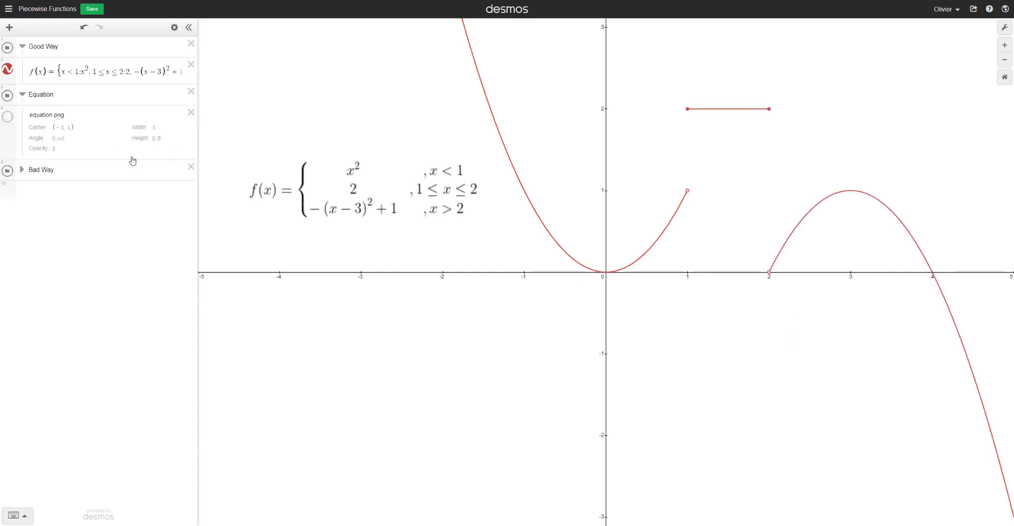
left_click(6, 116)
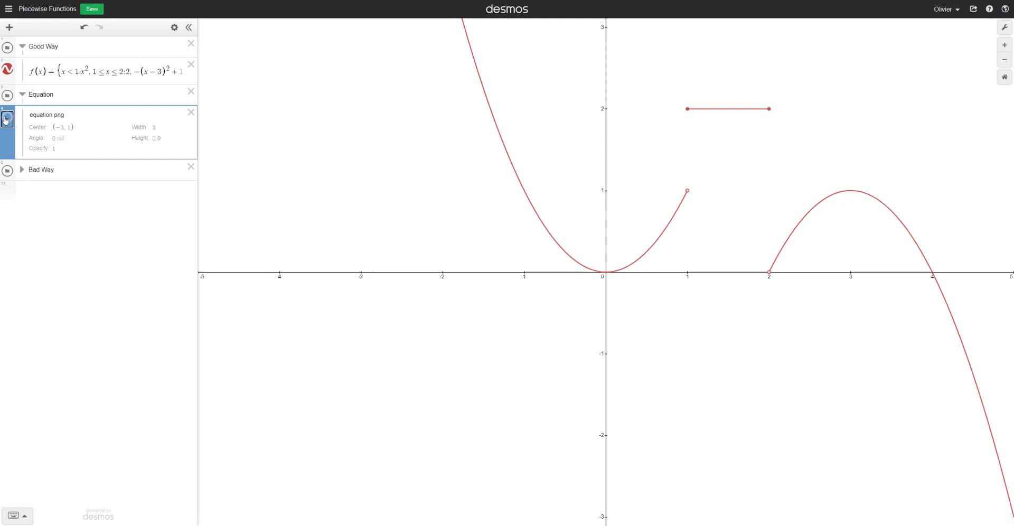
left_click(7, 117)
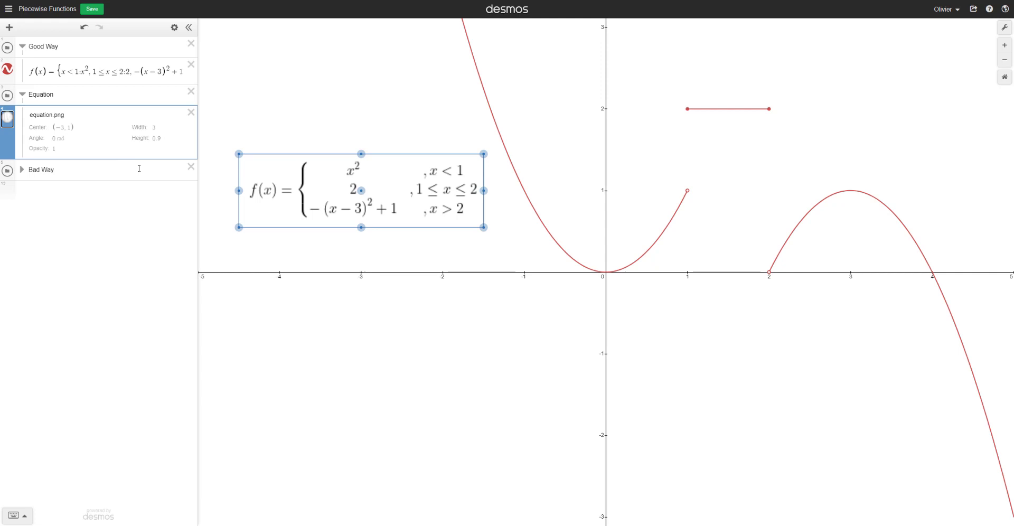
left_click(22, 95)
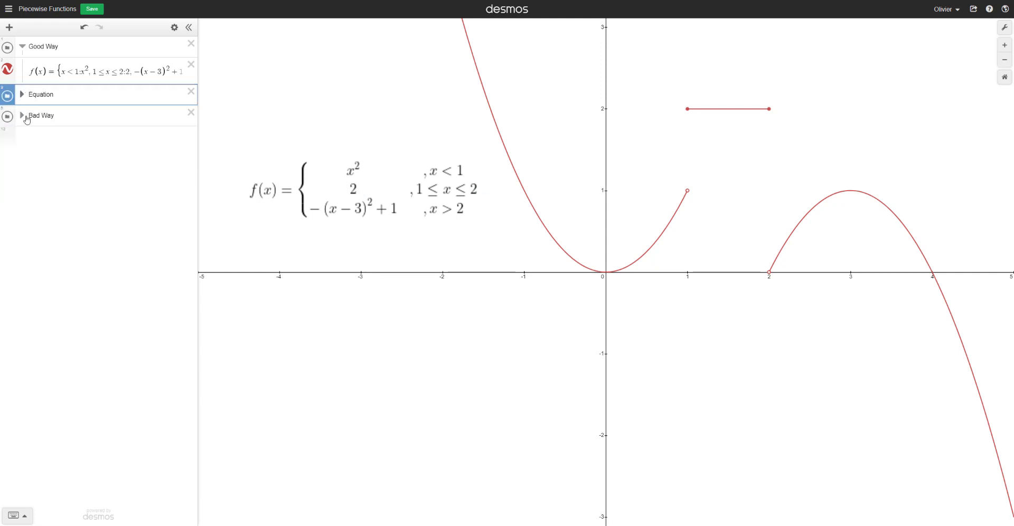
- Add a new folder named Slider
left_click(35, 137)
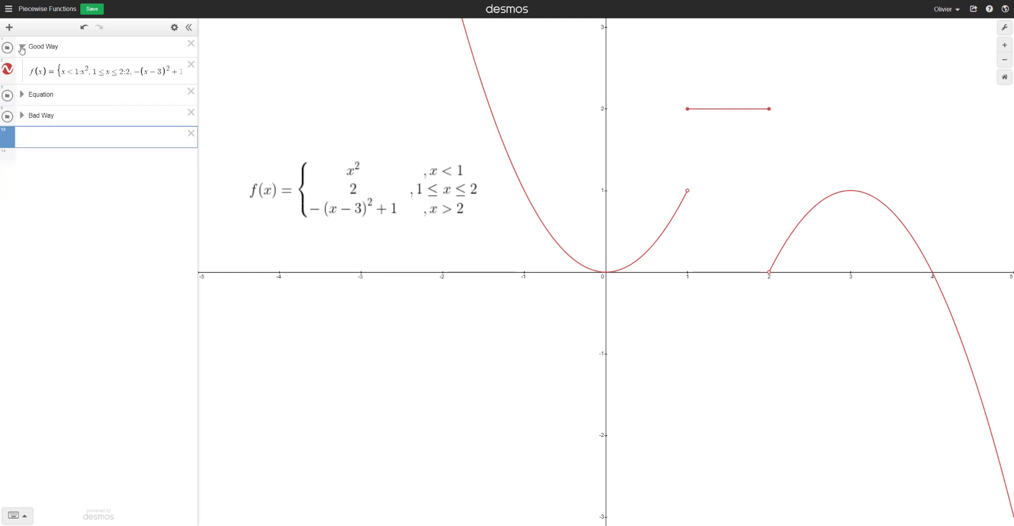
left_click(9, 27)
left_click(23, 99)
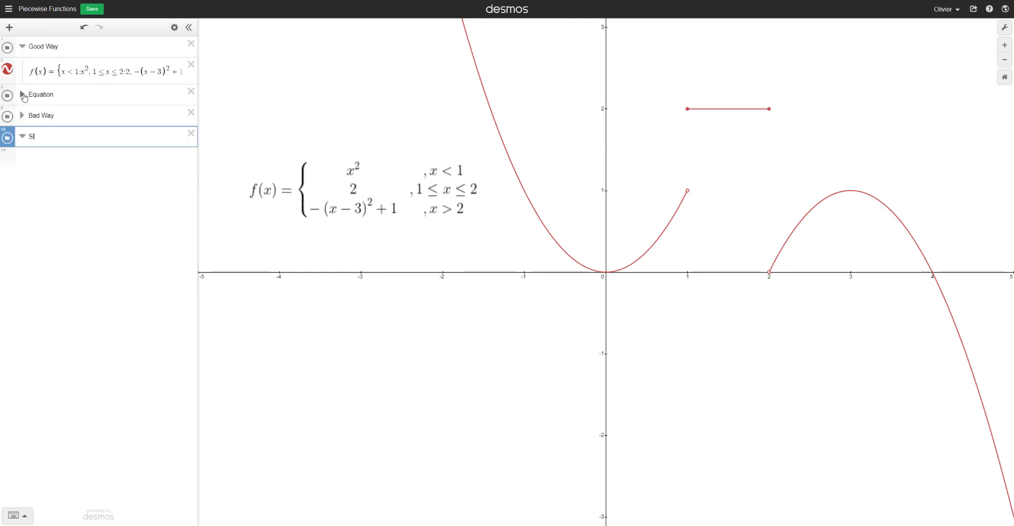
type("Slider")
key("Return")
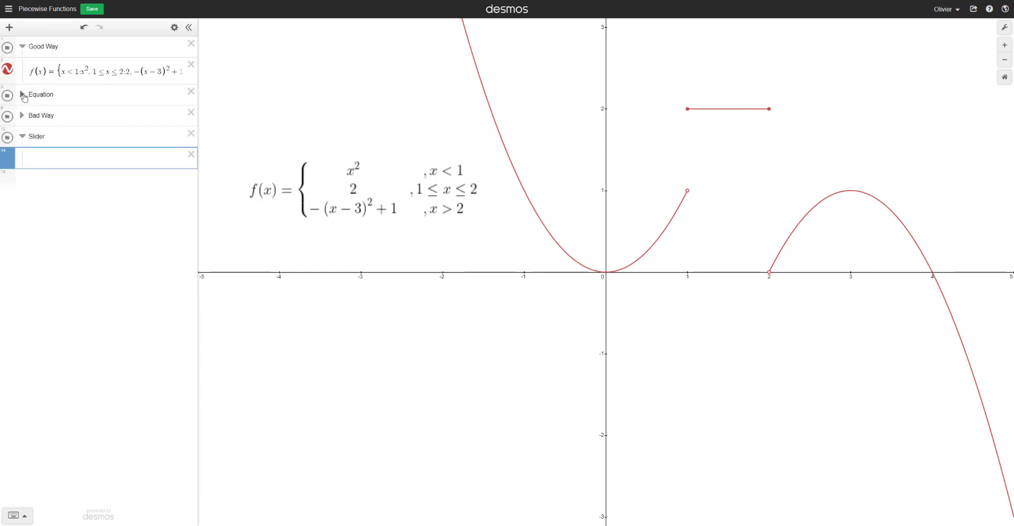
- Create the slider x_0 = 1 inside it and set its lower bound to -2
type("(")
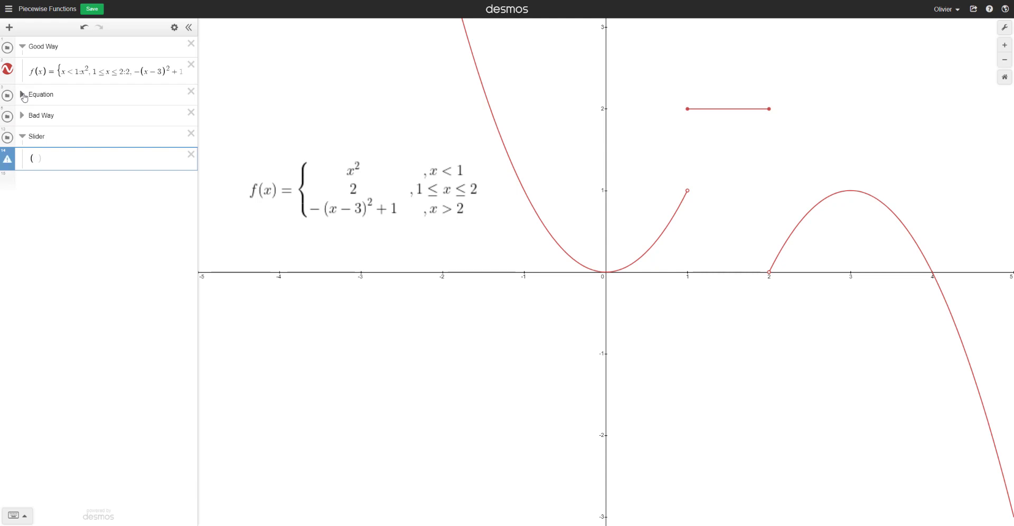
key("BackSpace")
type("x_0=1")
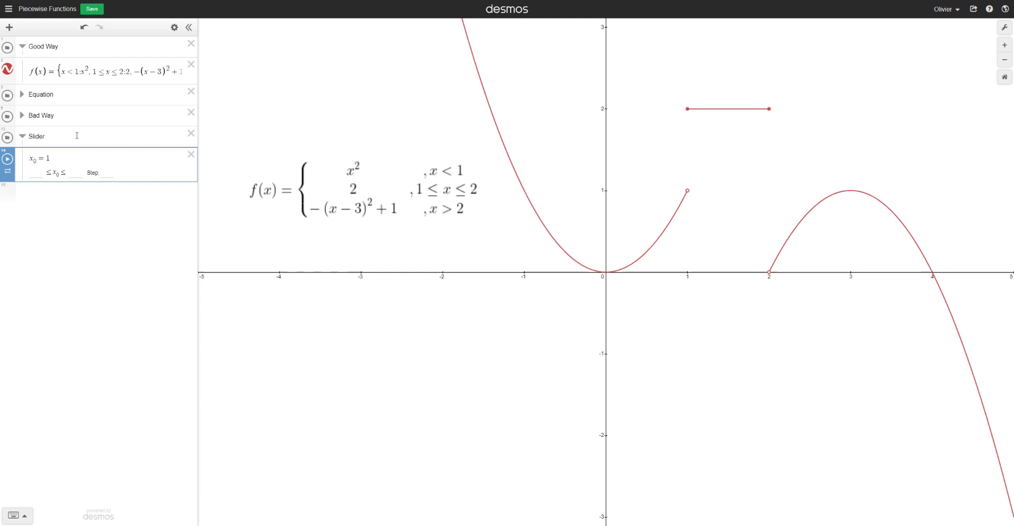
left_click(41, 172)
type("-2")
left_click(127, 177)
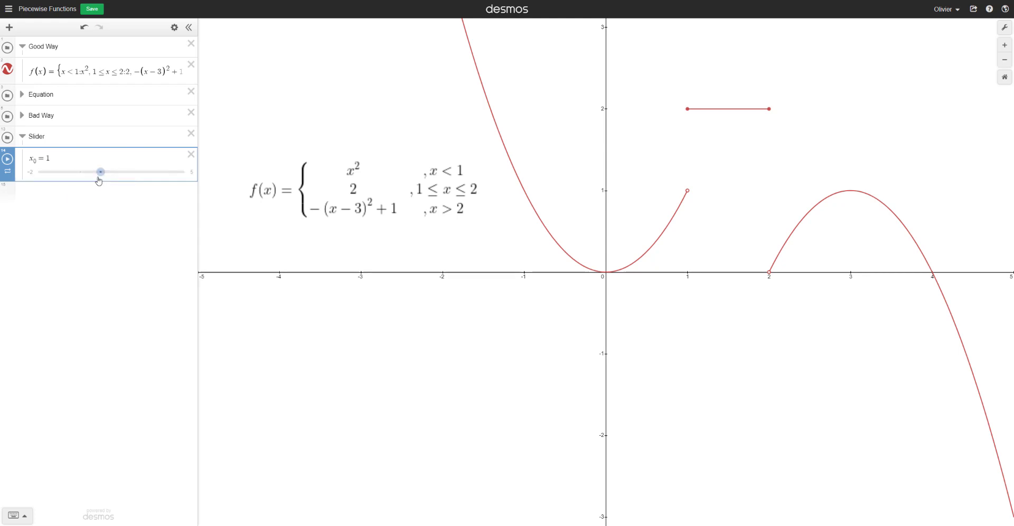
left_click(59, 190)
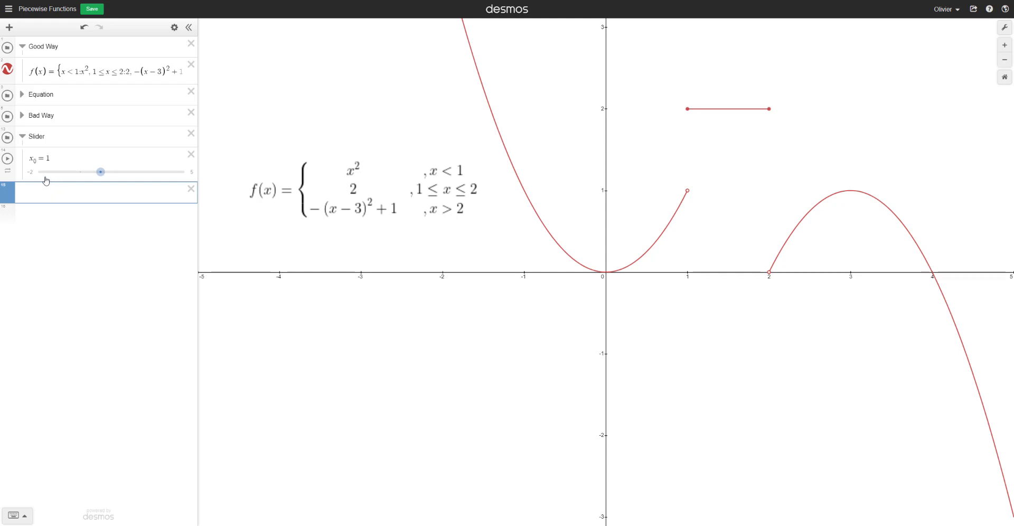
- Plot the point (x_0, f(x_0)) in black with its coordinate label shown
left_click(45, 177)
left_click(46, 180)
type("(")
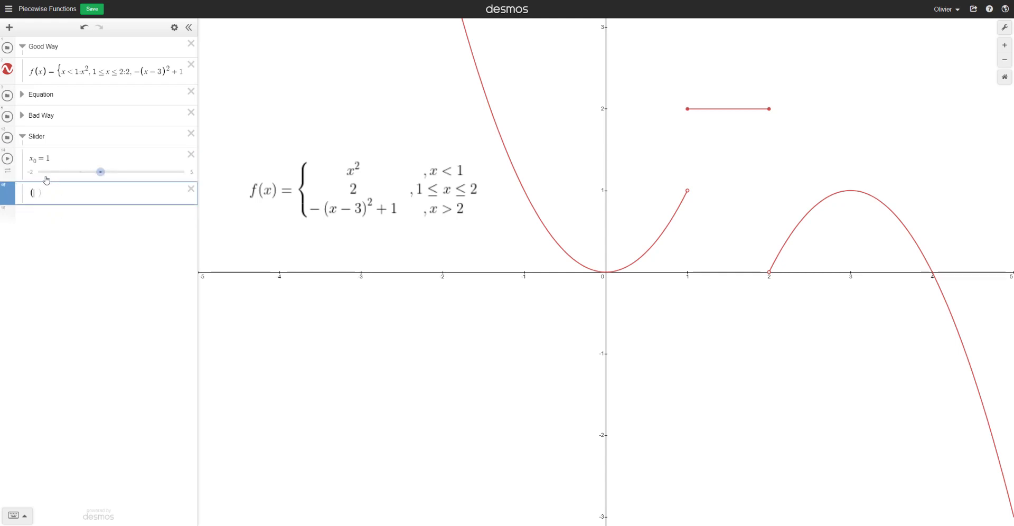
type("x_0,")
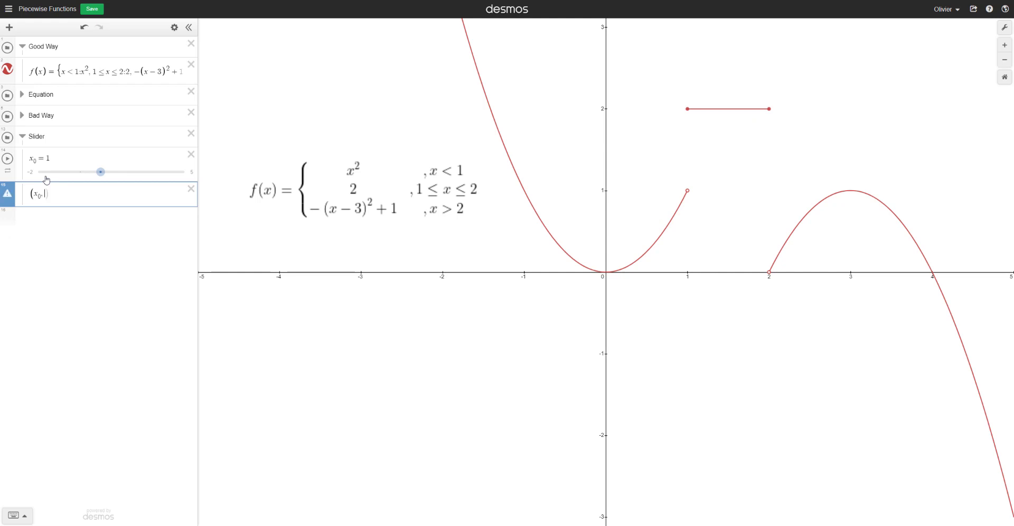
type("f(")
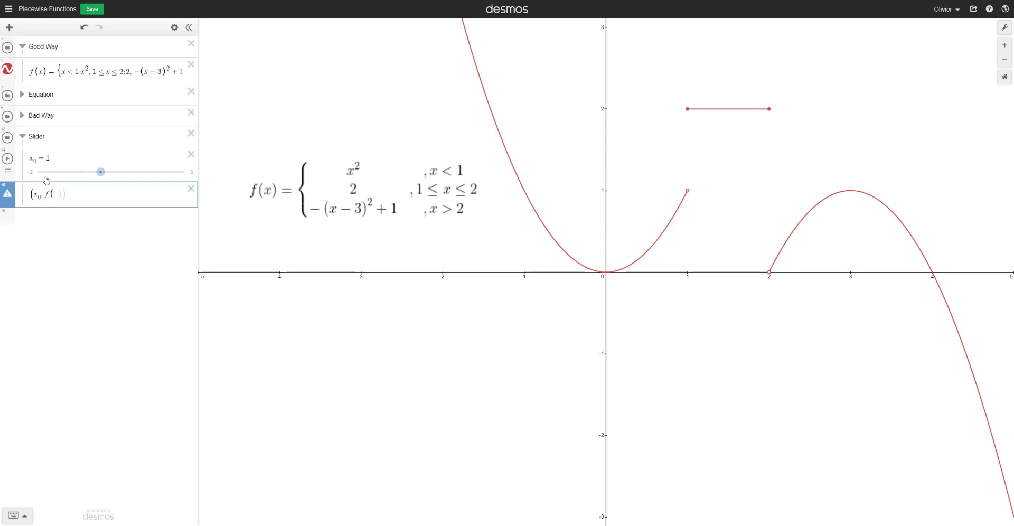
type("x_0")
left_click(7, 194)
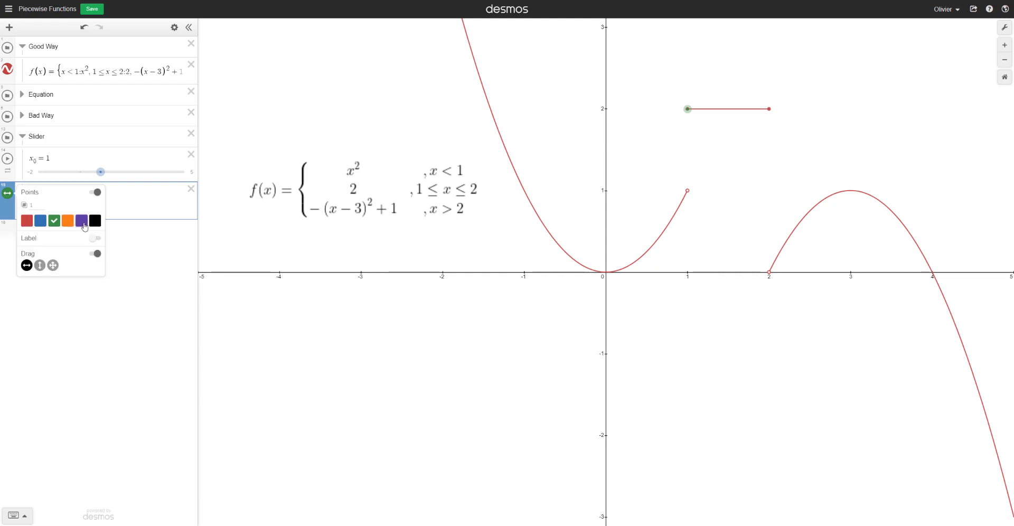
left_click(95, 222)
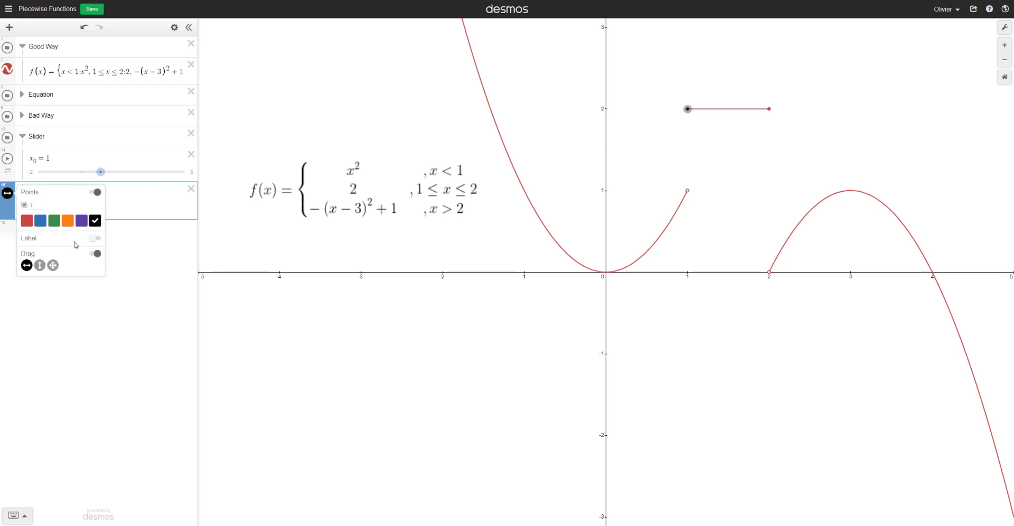
left_click(95, 238)
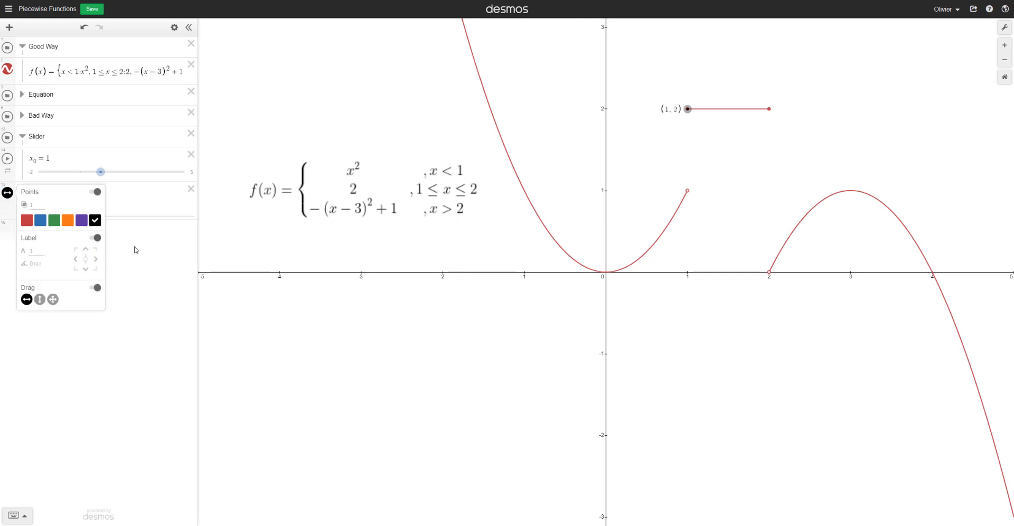
left_click(136, 250)
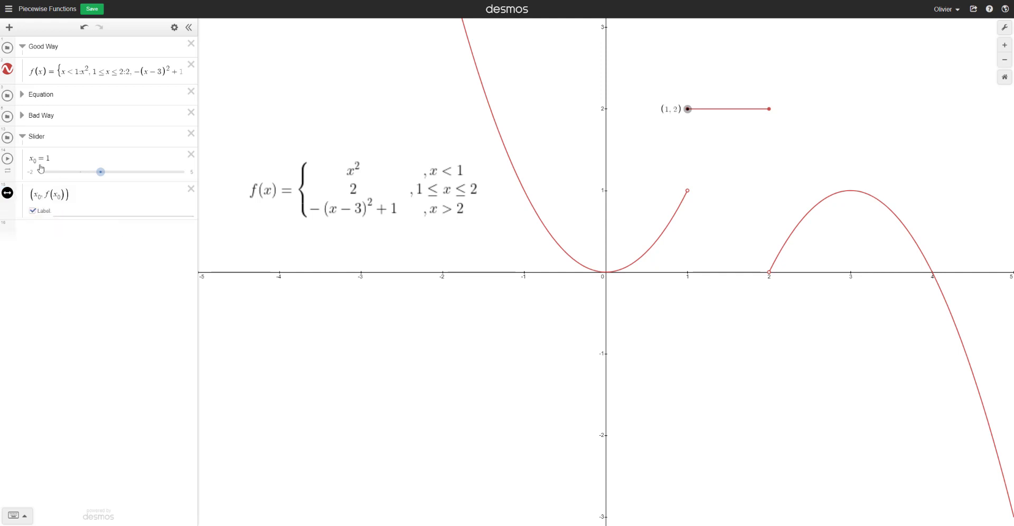
- Animate the x₀ slider so the point travels along f, briefly expanding Bad Way to compare
left_click(7, 159)
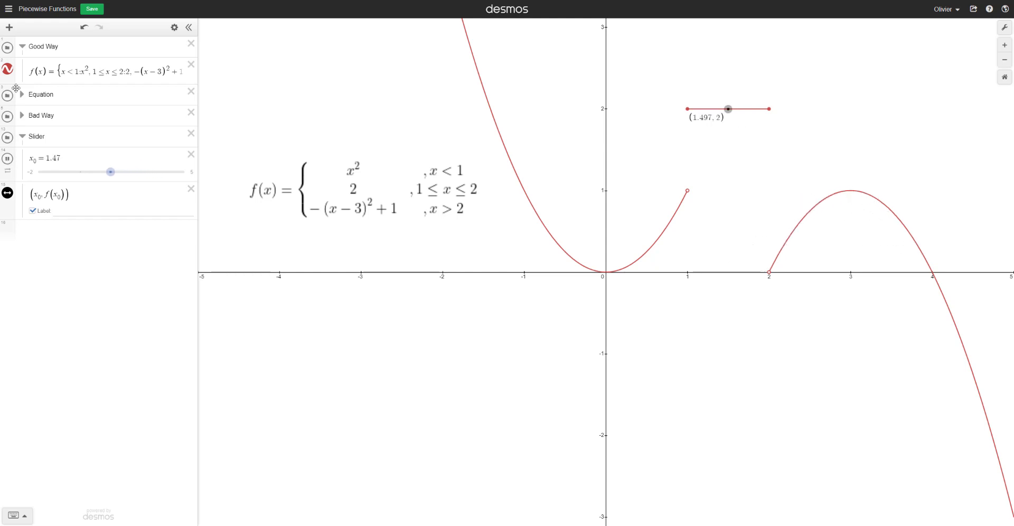
left_click(21, 115)
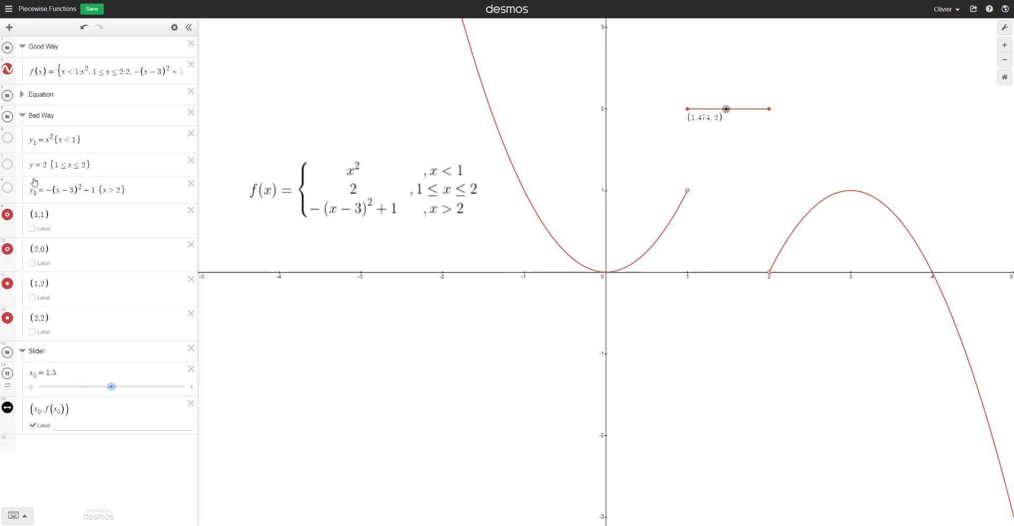
left_click(24, 116)
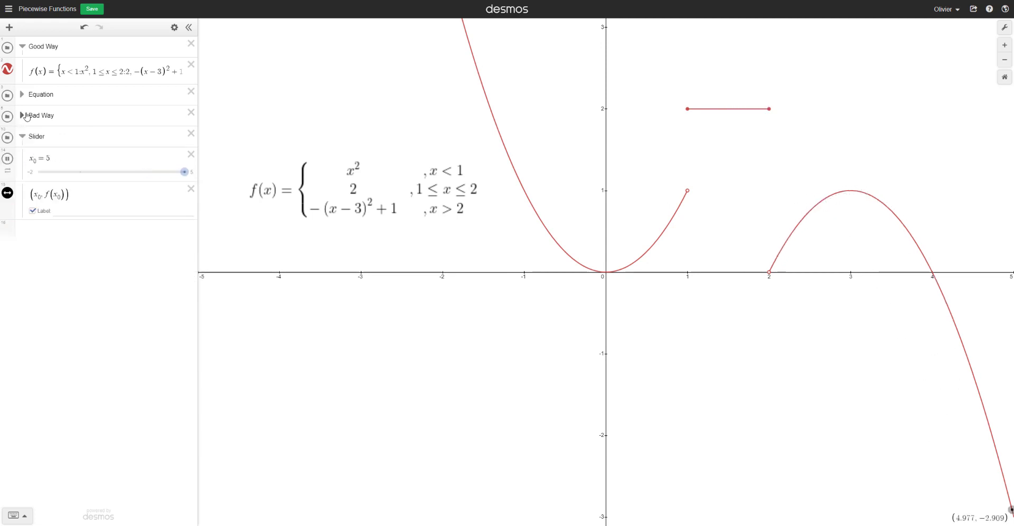